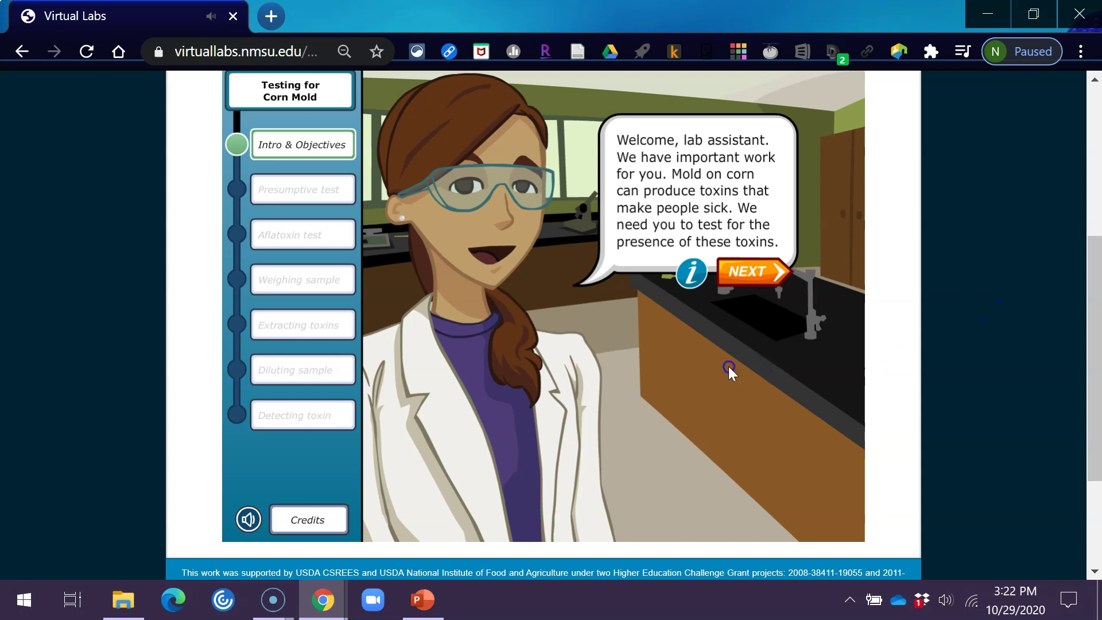
Step: Review the basic lab safety procedures and advance to the Presumptive test stage
left_click(691, 274)
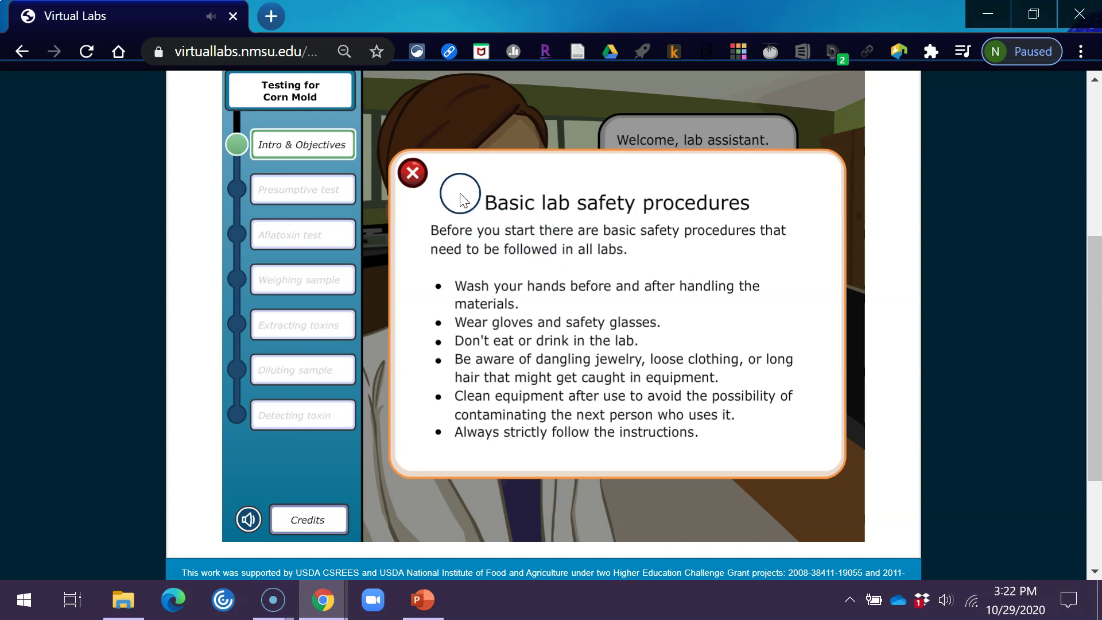
left_click(413, 182)
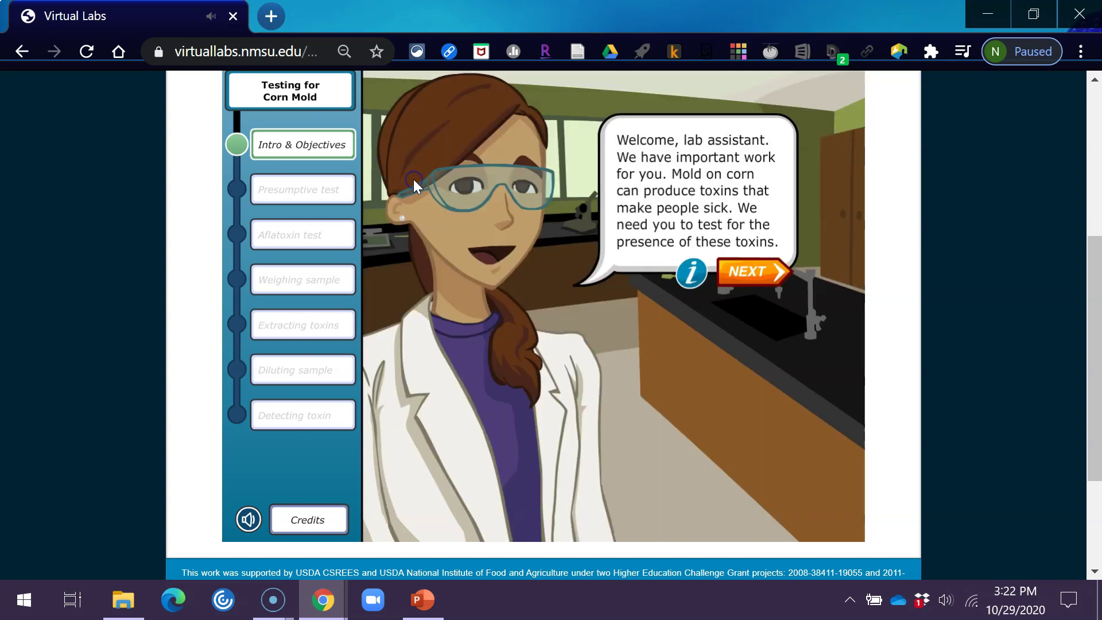
left_click(763, 270)
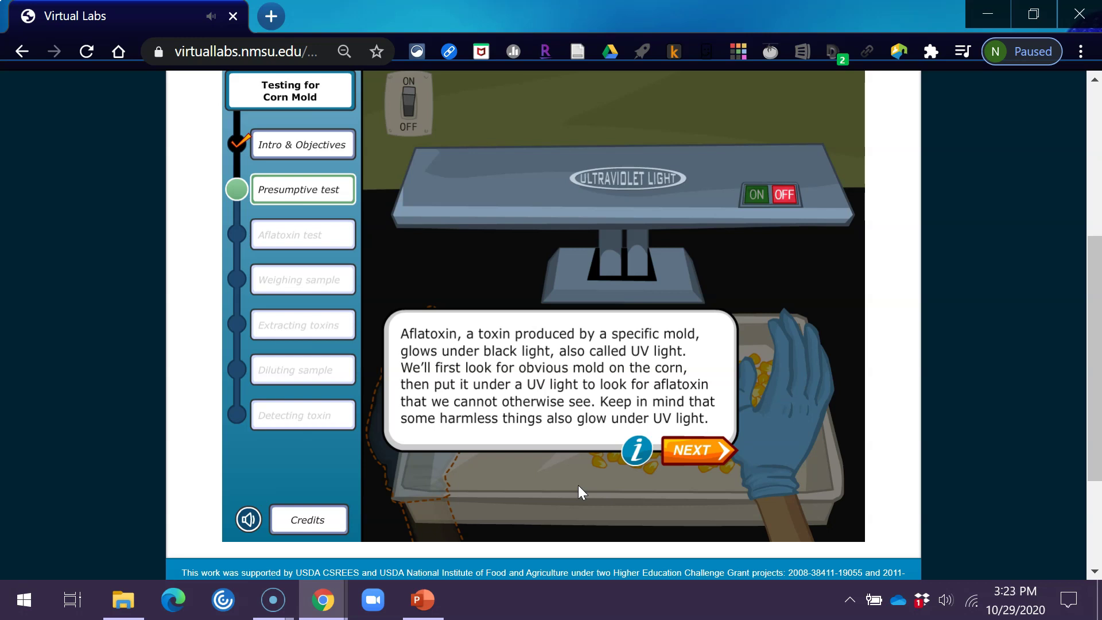
Step: Read how mold gets on corn, then continue to the presumptive test explanation
left_click(637, 453)
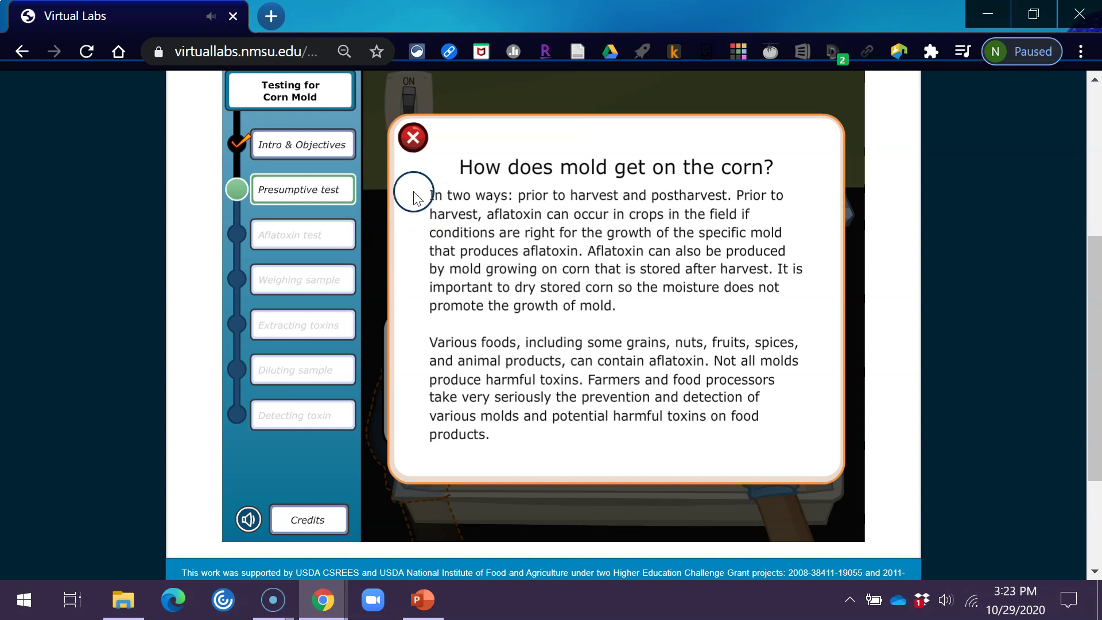
left_click(414, 141)
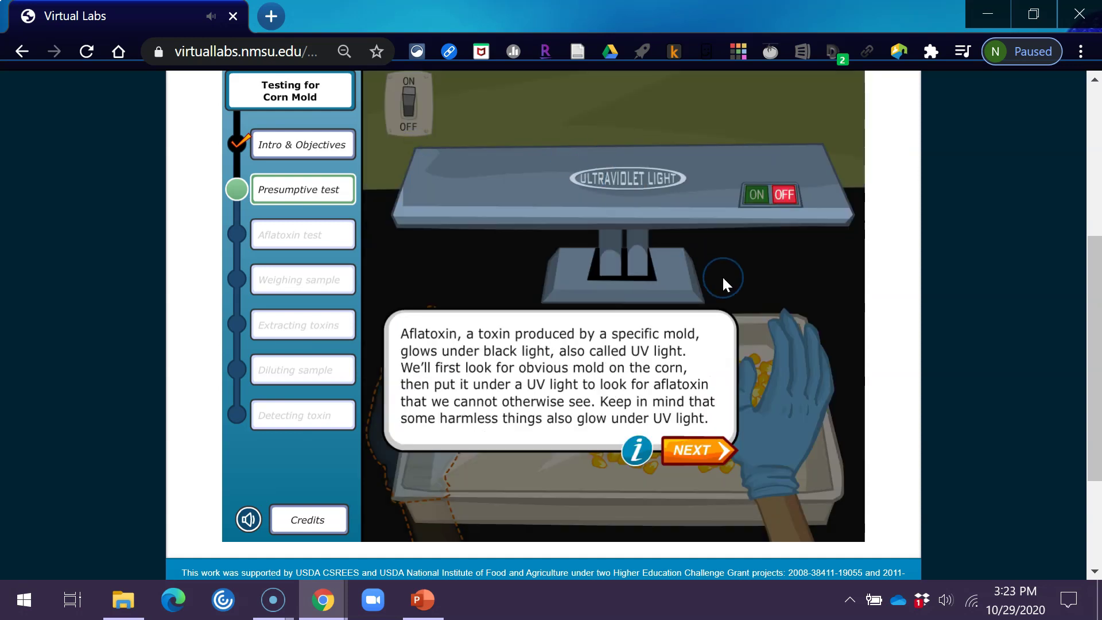
left_click(709, 451)
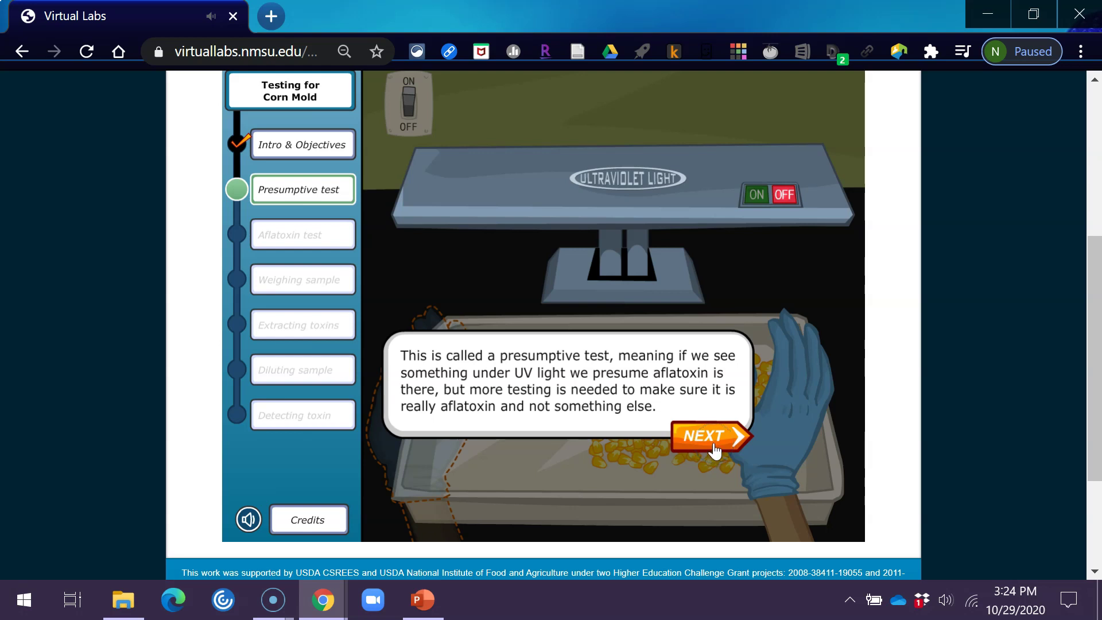
Step: Spread the corn across the tray, turn off the lights, and inspect it under UV for bright spots
left_click(713, 445)
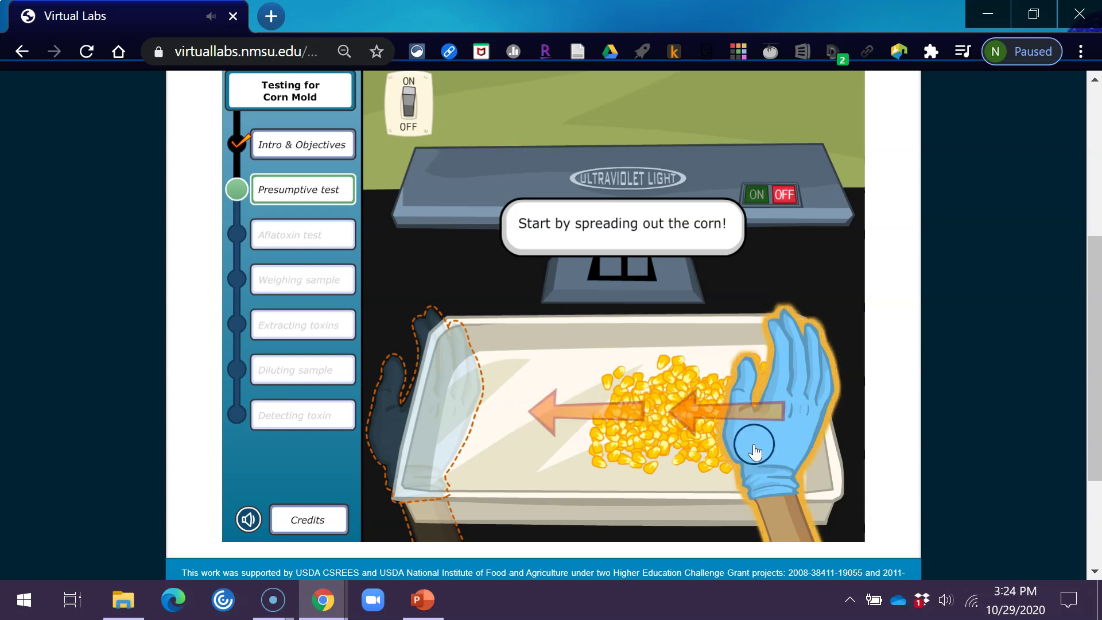
left_click_drag(790, 401, 389, 424)
left_click(409, 106)
left_click(755, 193)
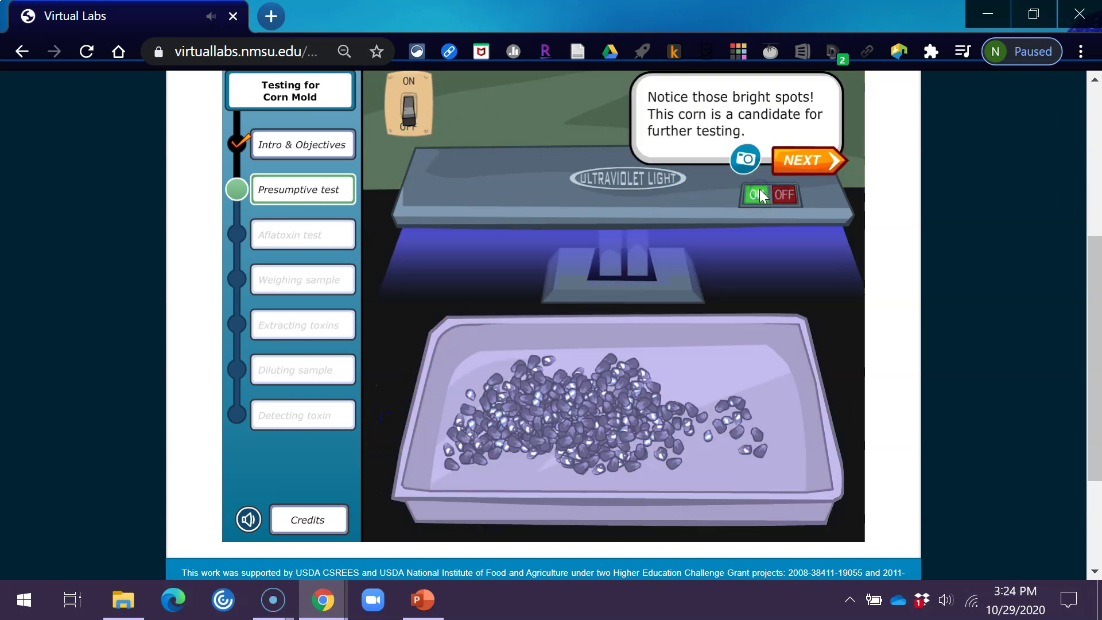
left_click(746, 161)
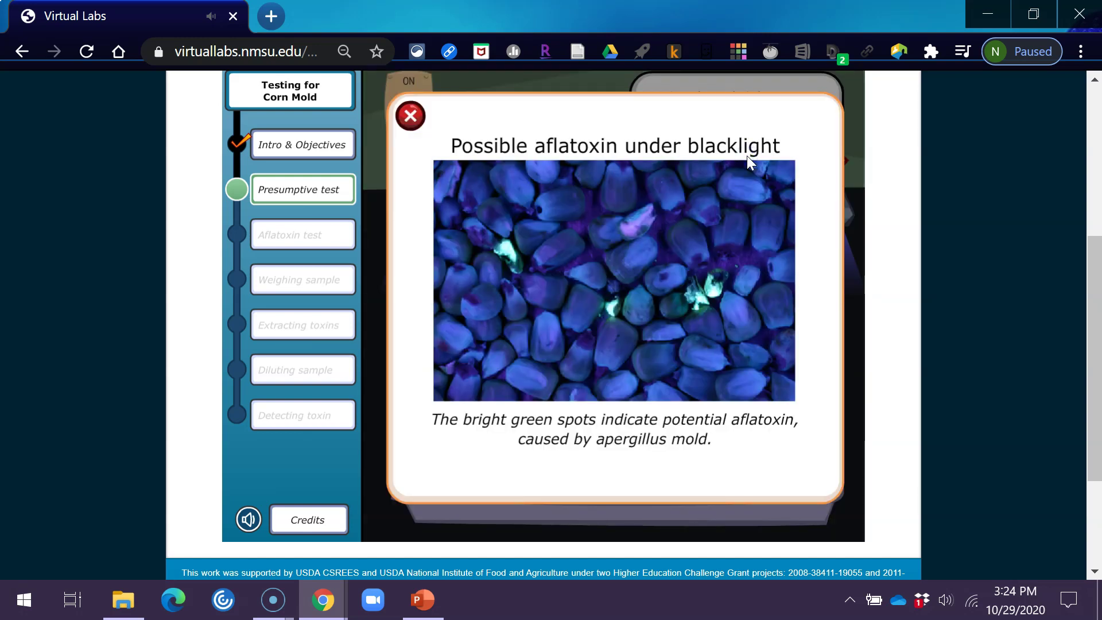
left_click(405, 117)
Step: Read why aflatoxin is tested, then advance to weighing 10 grams of ground corn
left_click(811, 165)
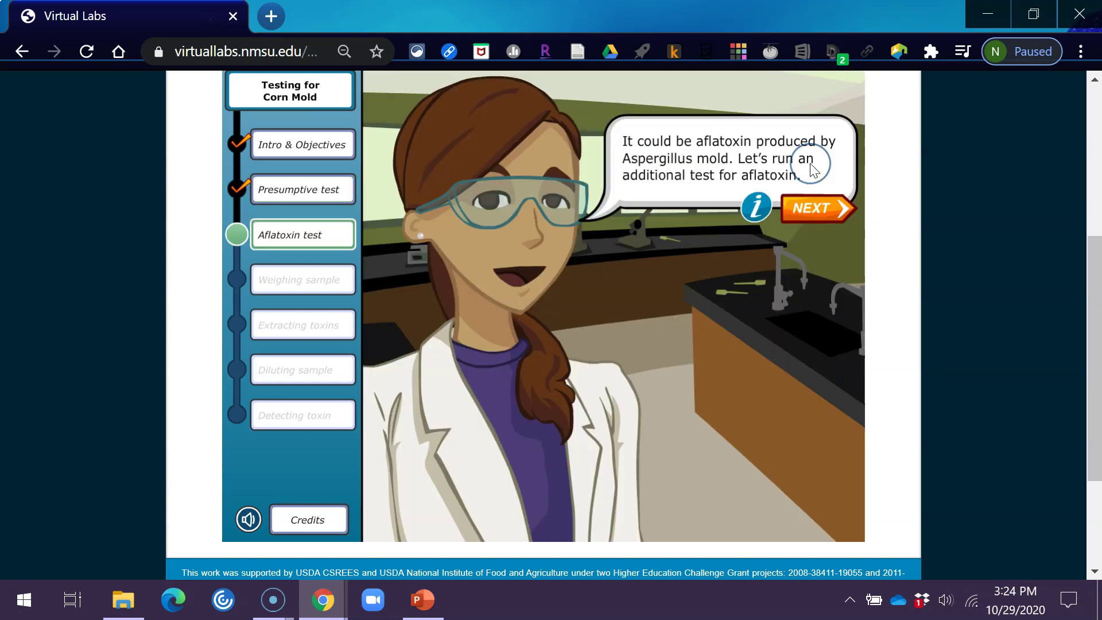
left_click(753, 228)
left_click(757, 218)
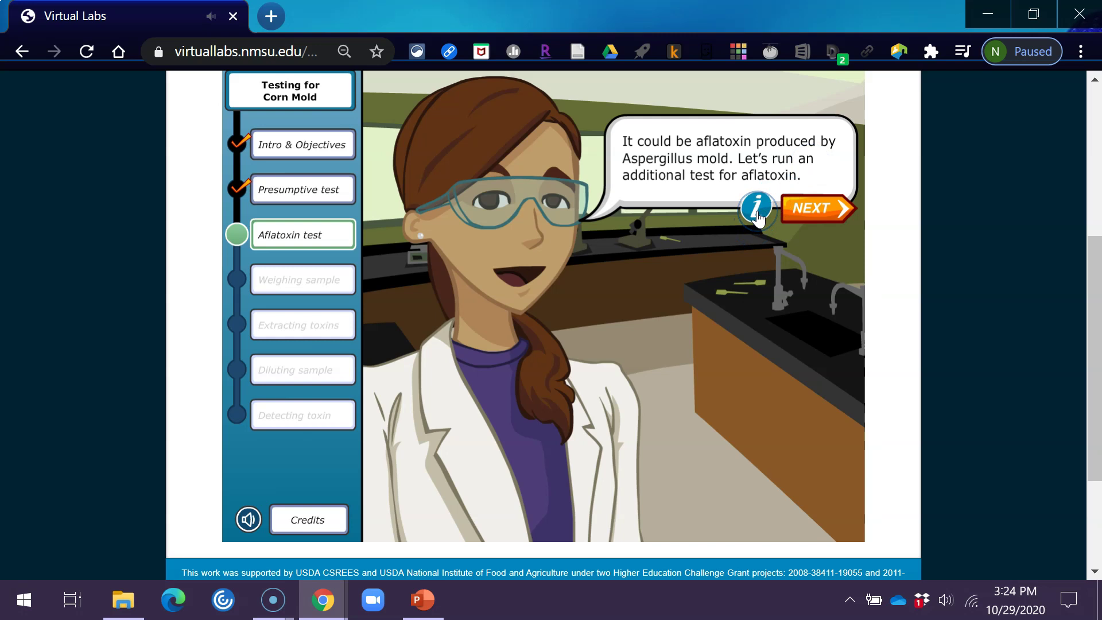
left_click(757, 218)
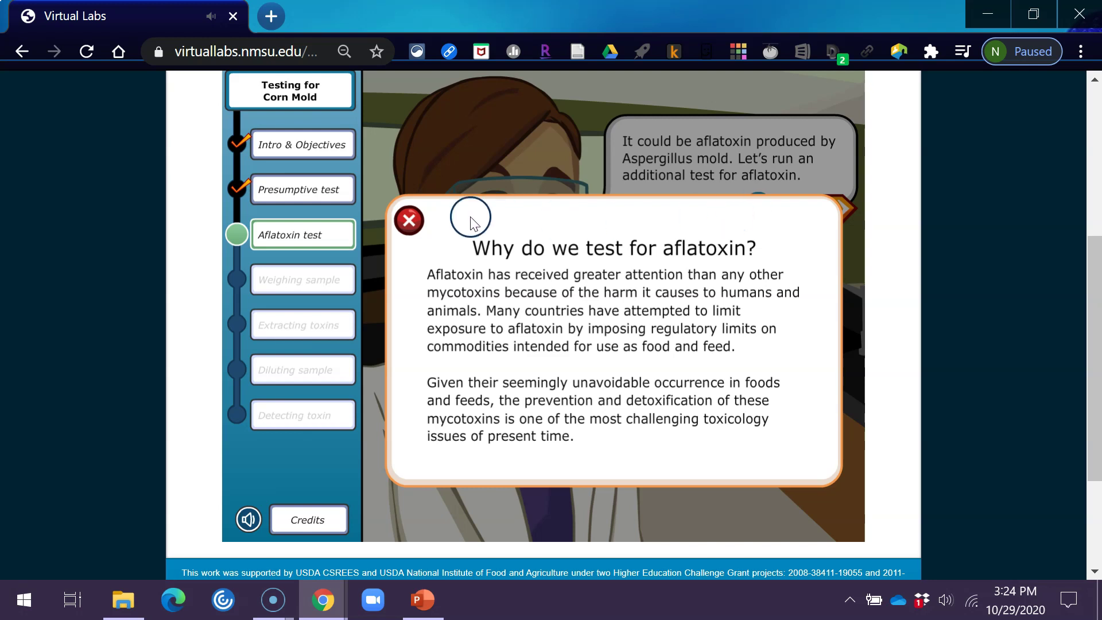
left_click(409, 220)
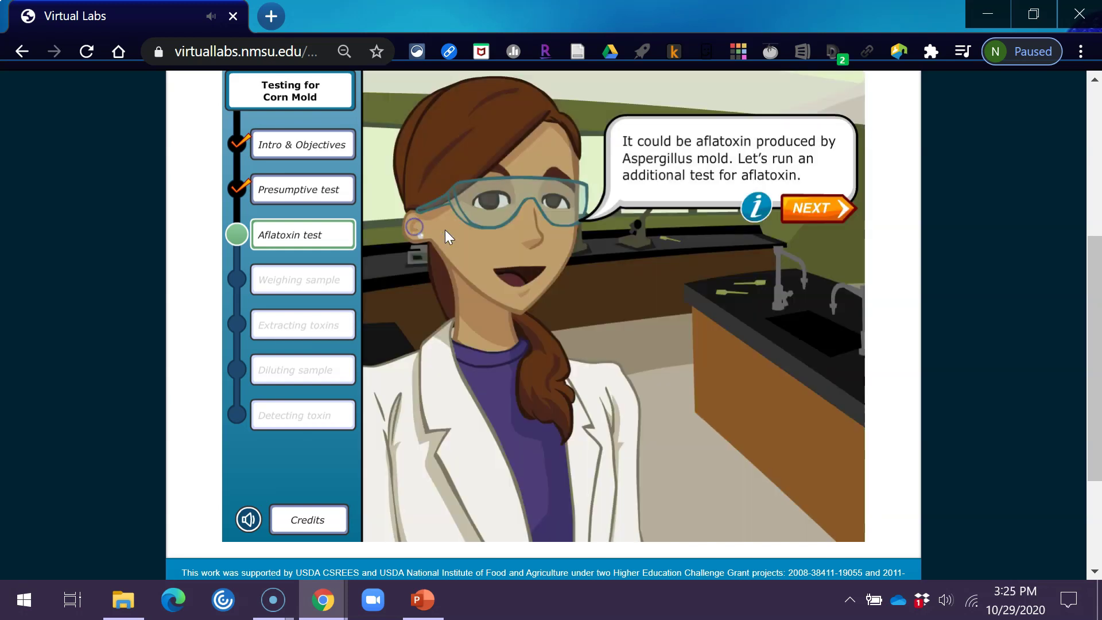
left_click(842, 211)
Step: Reach the scale reading explanation and zero the scale
left_click(603, 290)
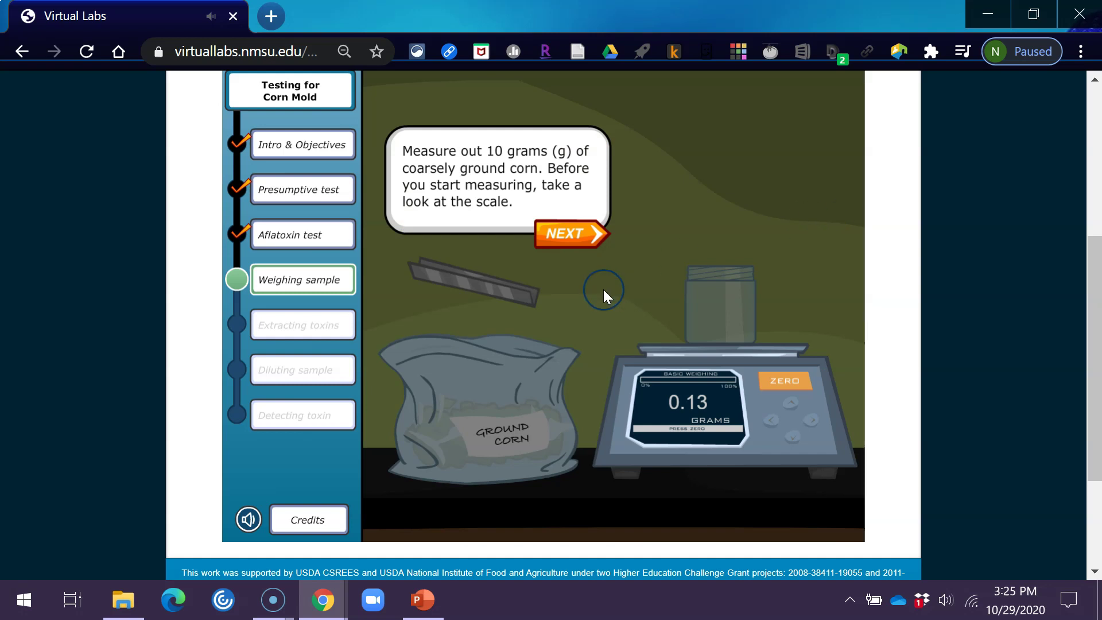
left_click(574, 247)
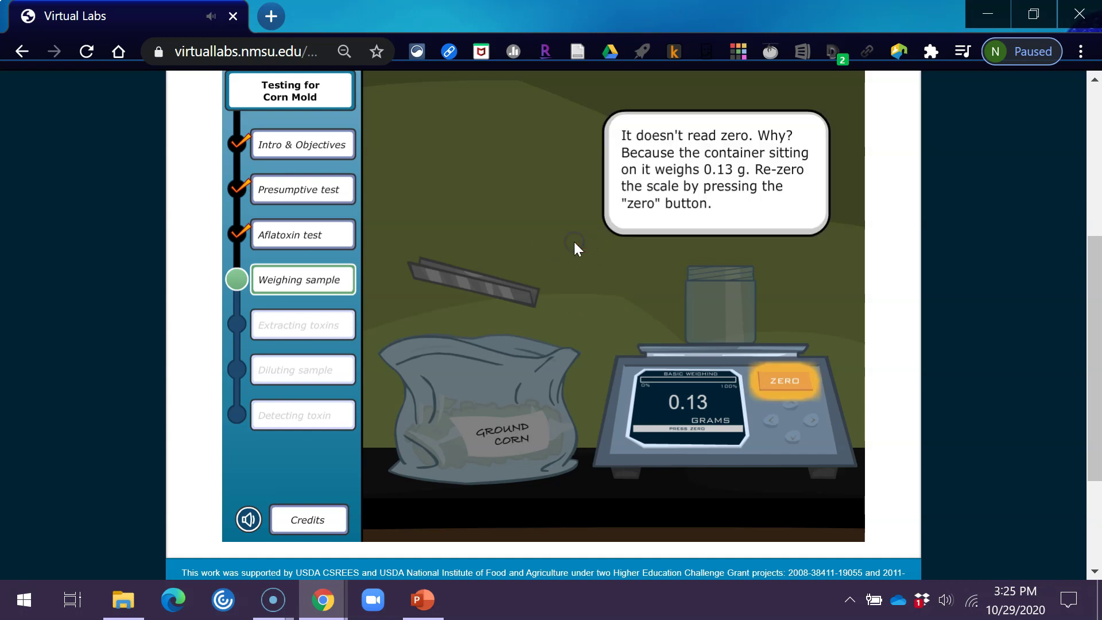
left_click(769, 383)
left_click(548, 297)
Step: Spoon ground corn into the jar, removing excess until the scale reads exactly 10.00 g
left_click(453, 352)
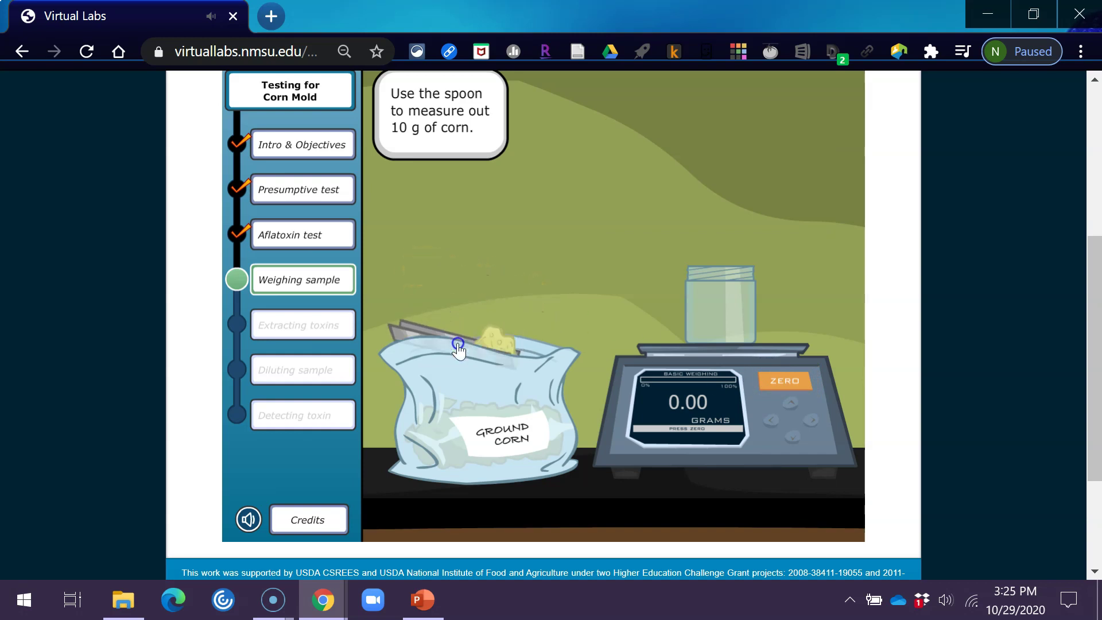
left_click(465, 402)
left_click(455, 378)
left_click(433, 387)
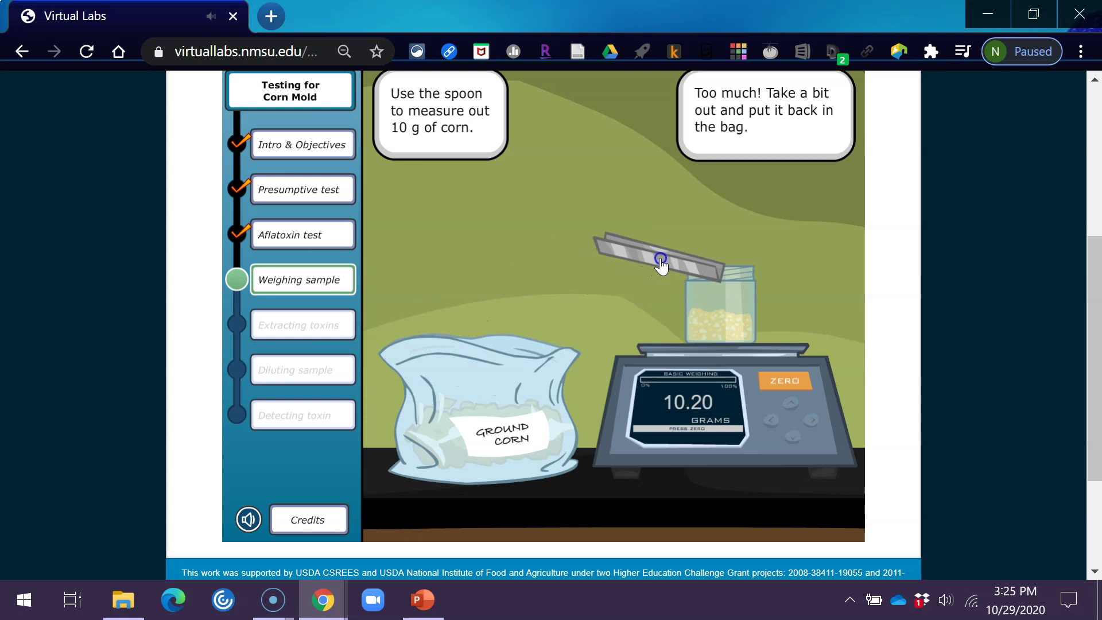
left_click(661, 262)
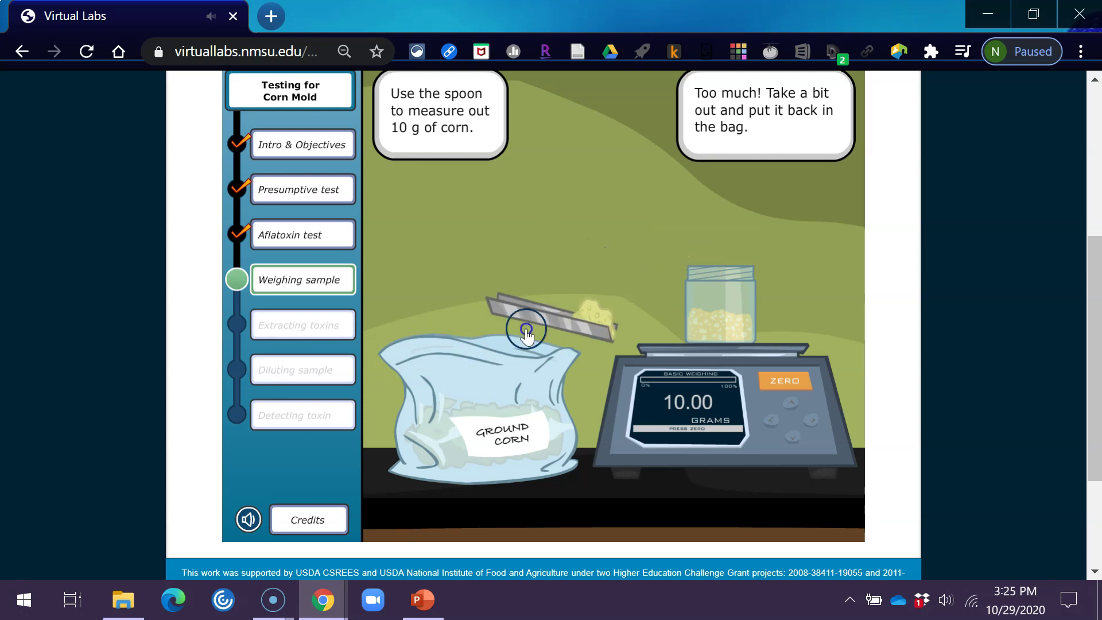
left_click(750, 177)
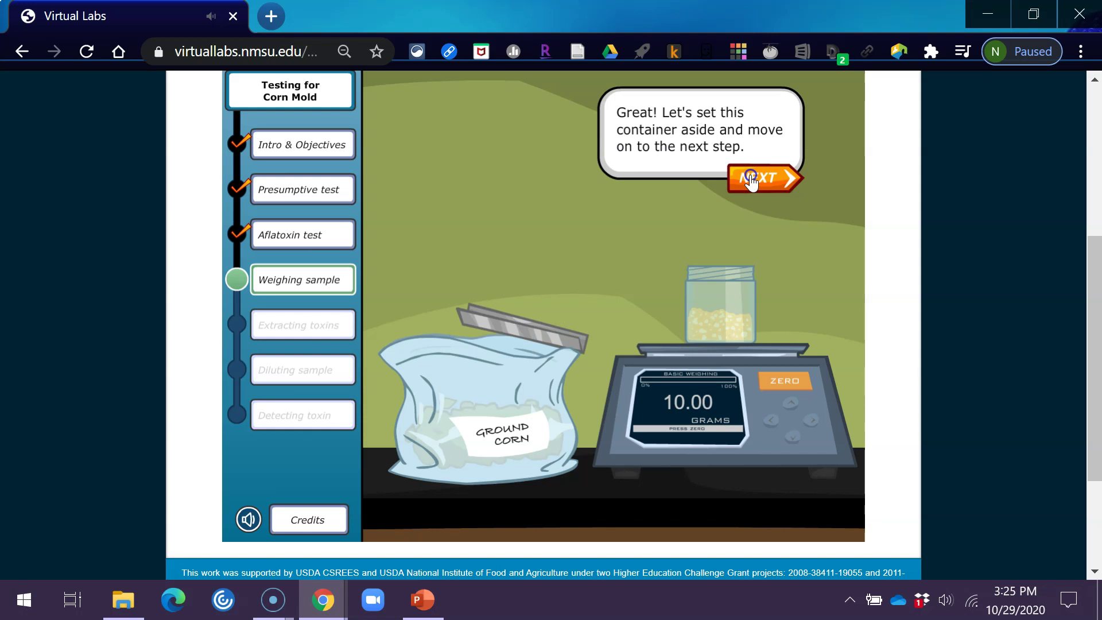
Step: Start Extracting toxins, read the methanol info, and reach the graduated cylinder introduction
left_click(750, 178)
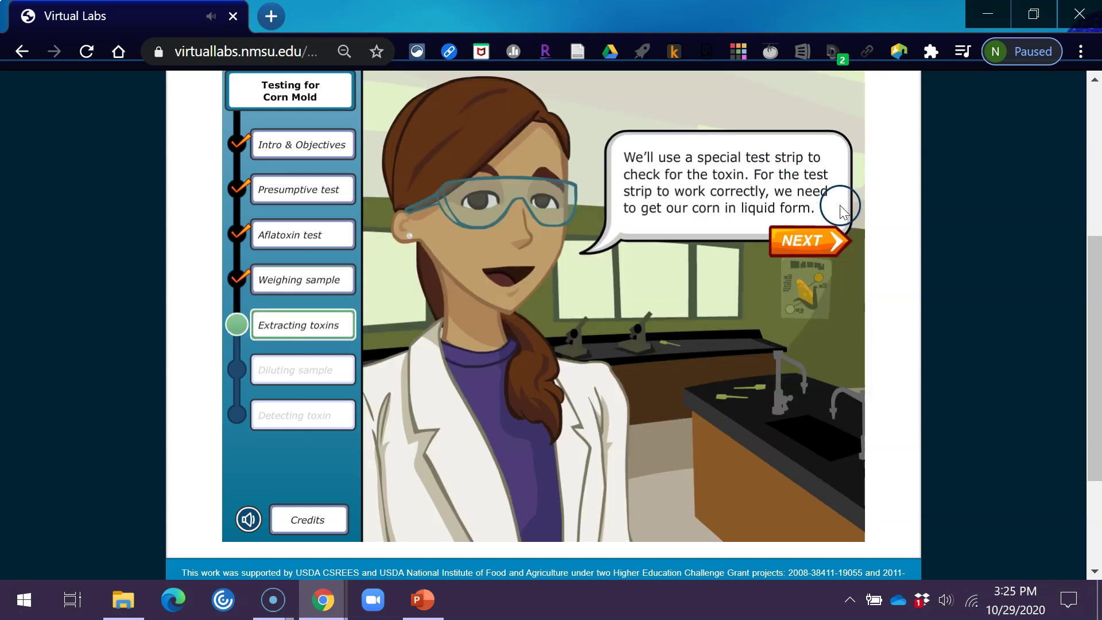
left_click(834, 243)
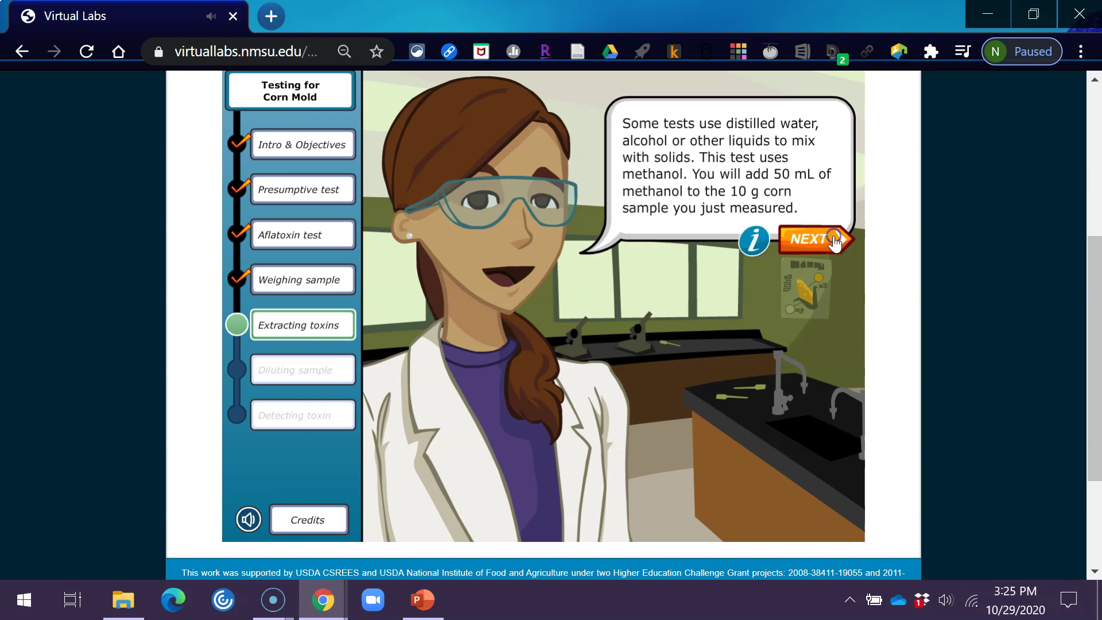
left_click(753, 250)
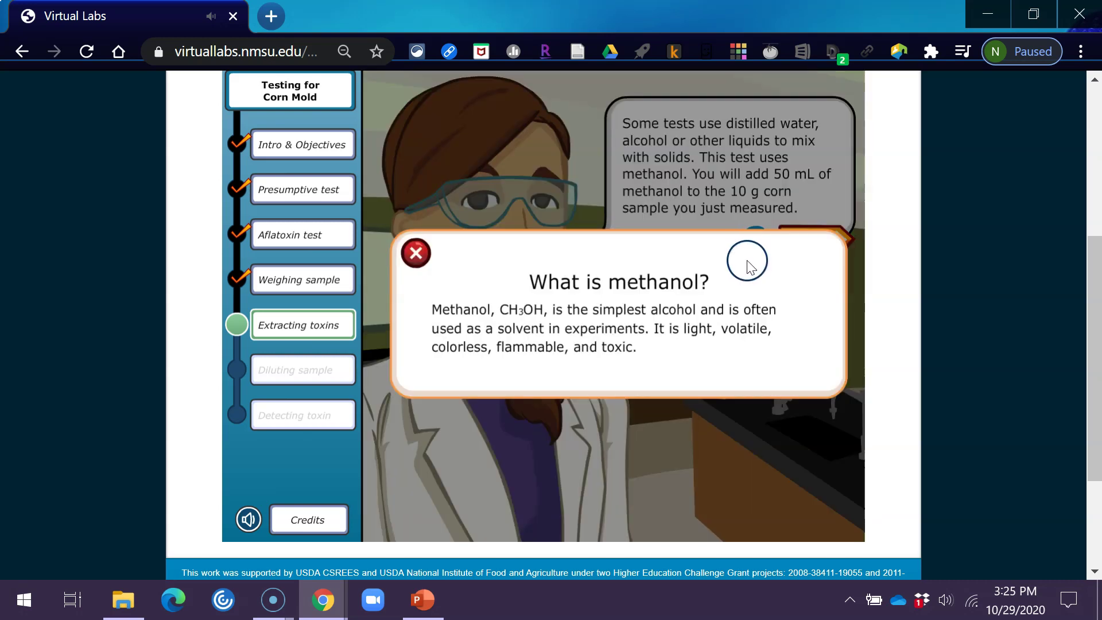
left_click(459, 246)
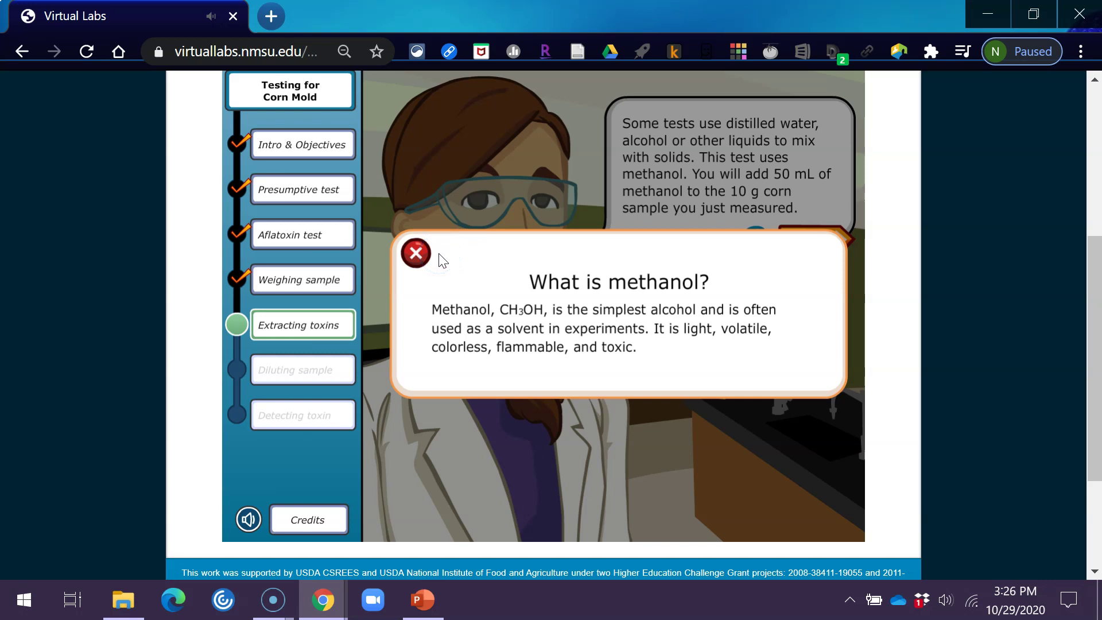
left_click(418, 254)
left_click(786, 253)
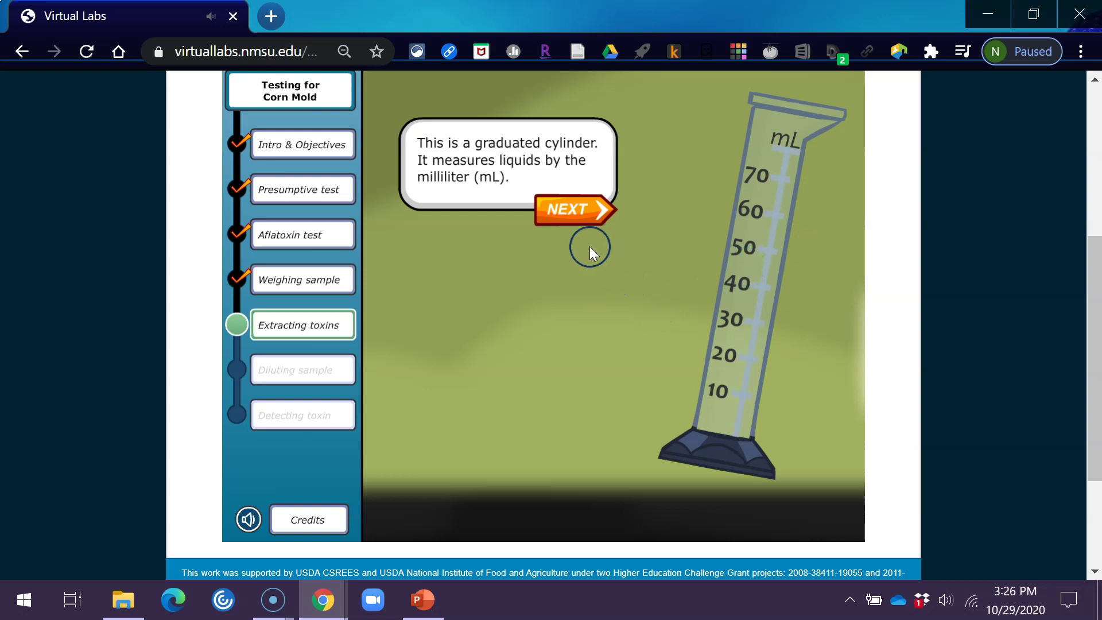
Step: Measure methanol in the graduated cylinder, pour it into the corn jar, and seal it
left_click(585, 217)
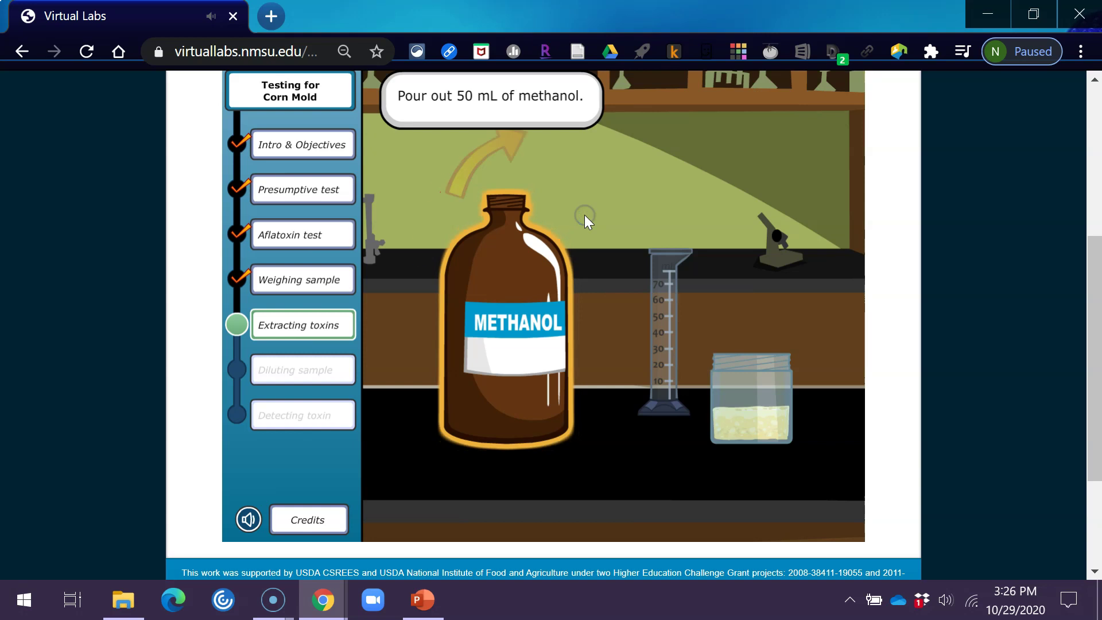
left_click_drag(511, 315, 600, 267)
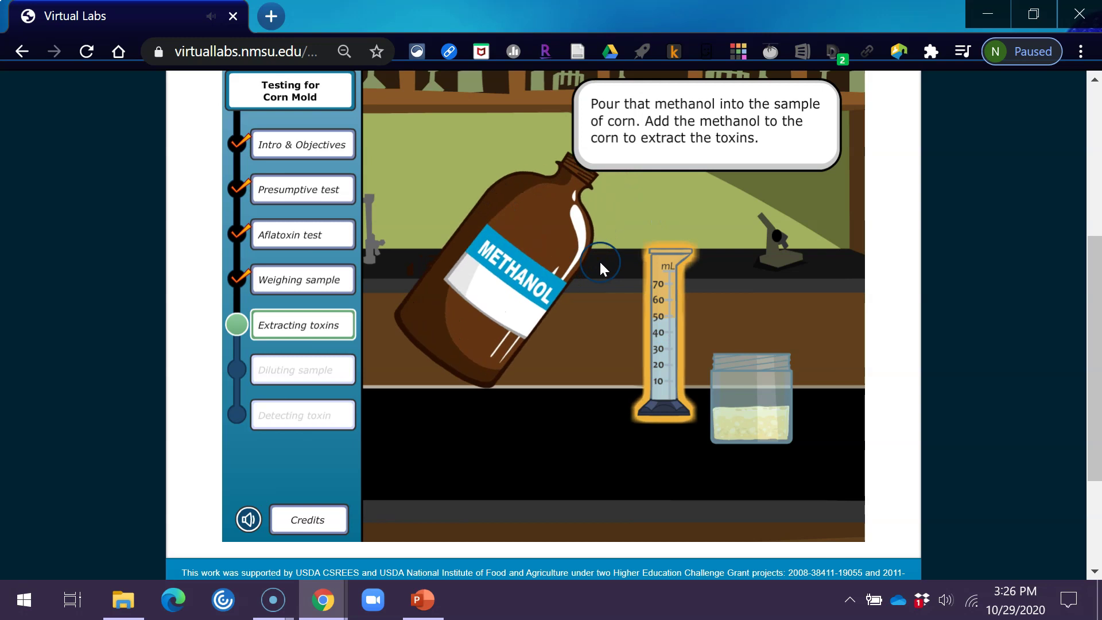
left_click(690, 274)
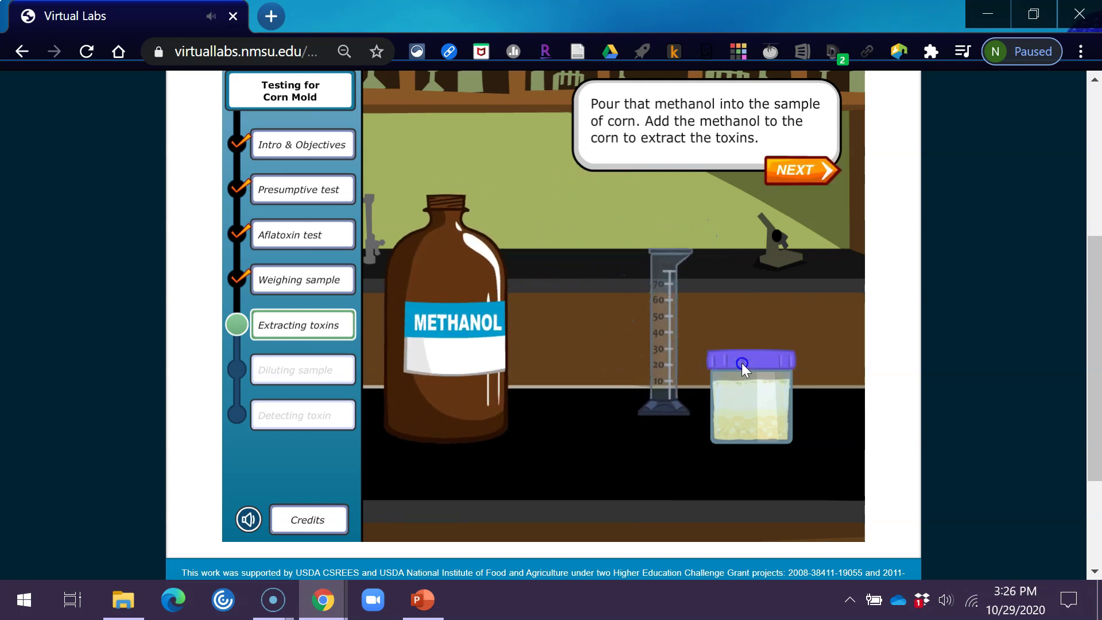
left_click(795, 177)
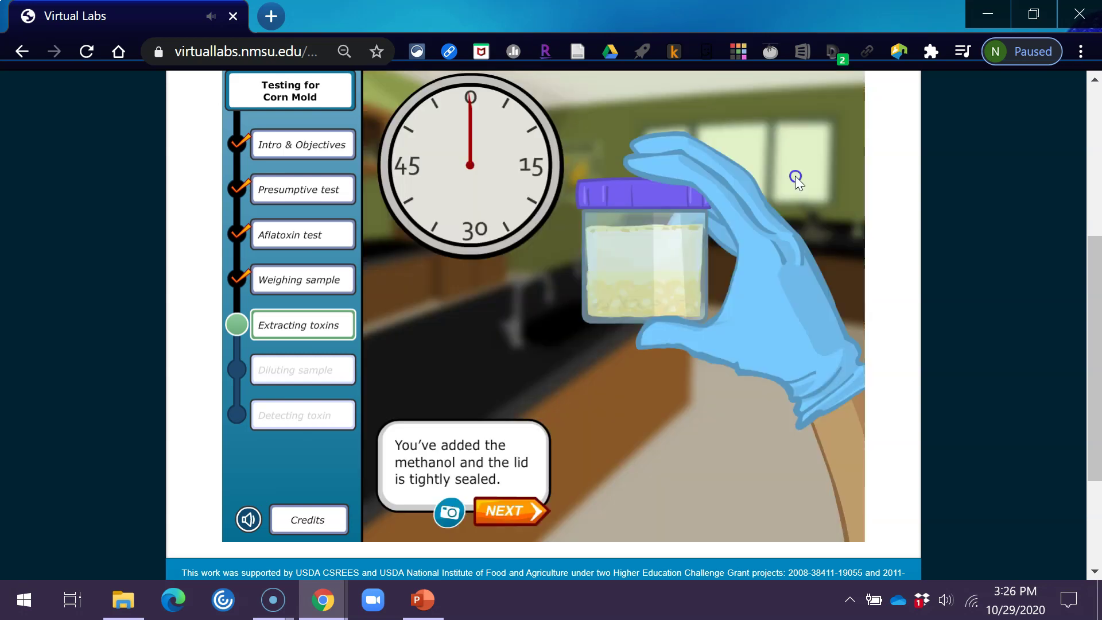
Step: View the corn and methanol mixture photo, then continue to the shaking instructions
left_click(450, 515)
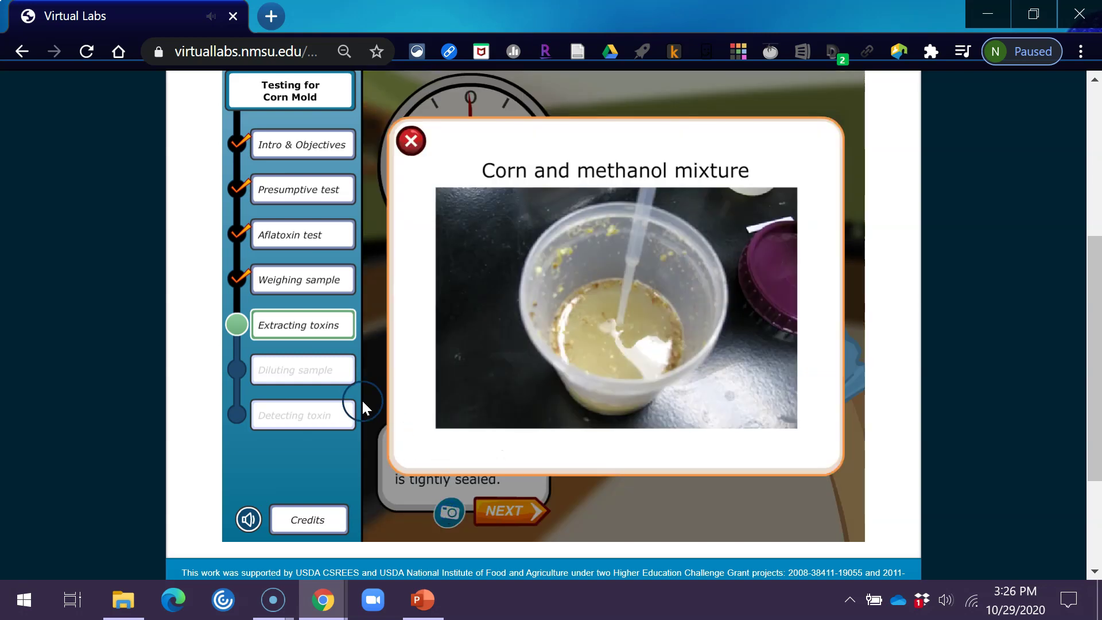
left_click(415, 223)
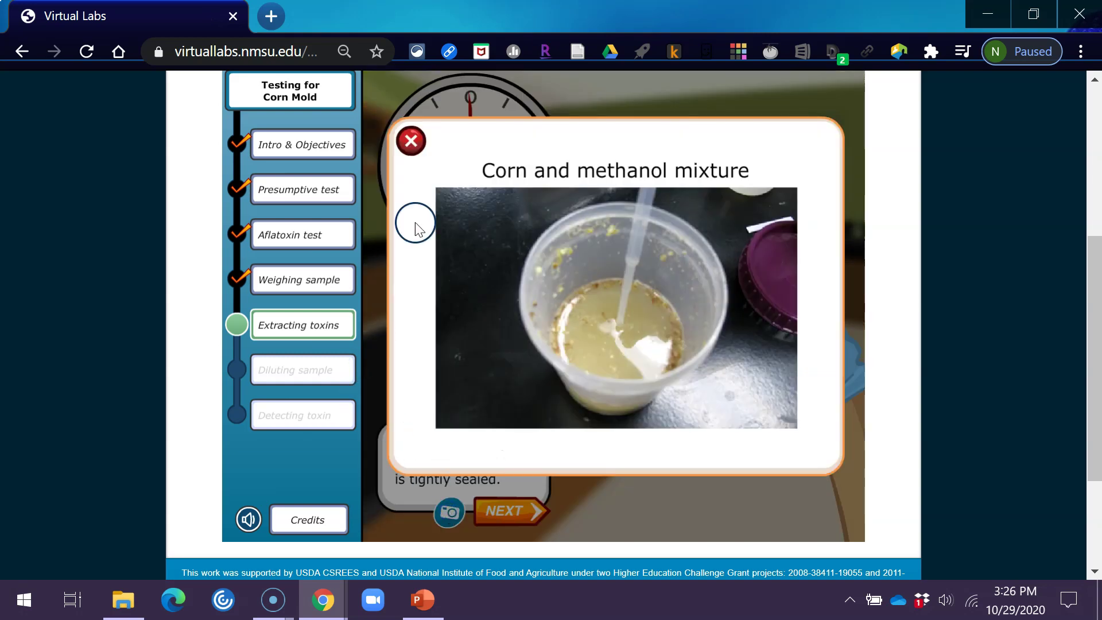
left_click(414, 150)
left_click(500, 505)
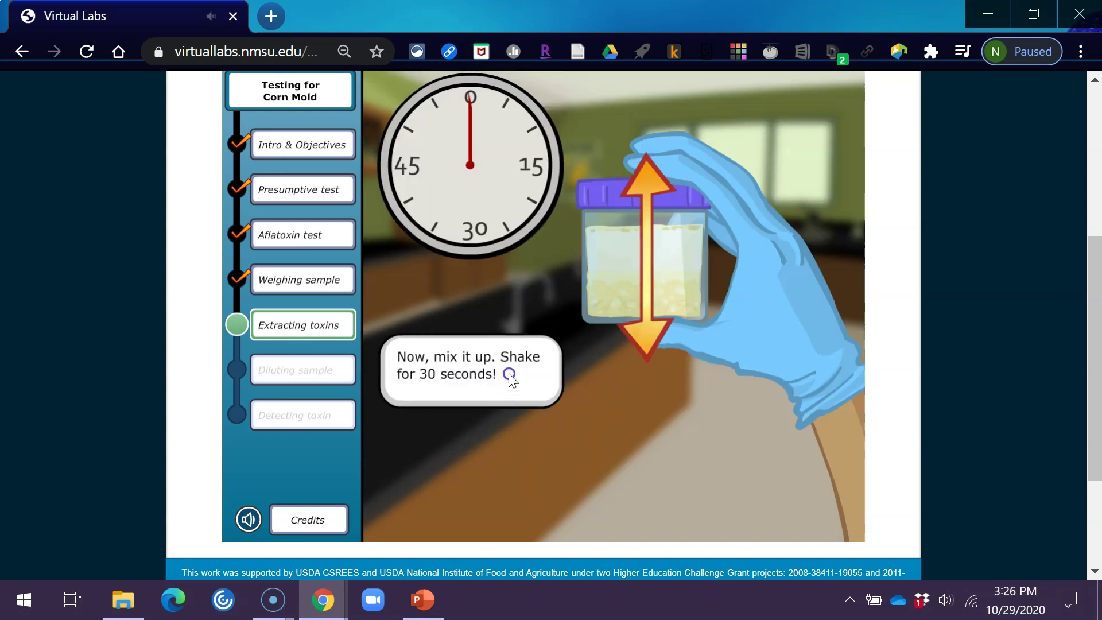
Step: Shake the sealed jar up and down for 30 seconds
left_click(647, 290)
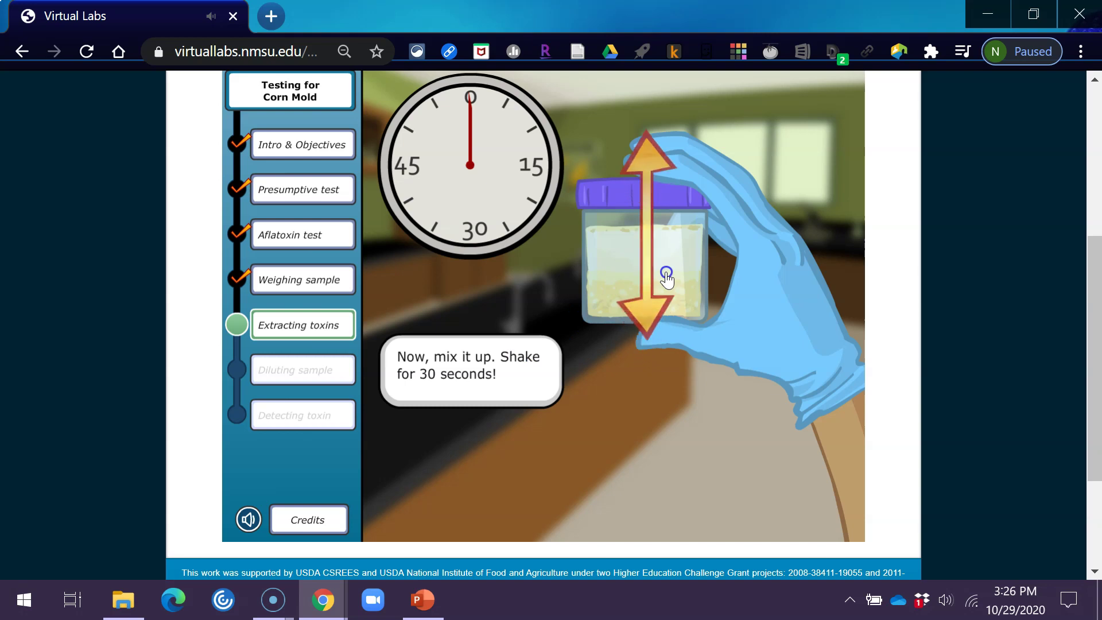
left_click(666, 281)
mouse_move(665, 282)
left_mouse_down()
mouse_move(683, 359)
mouse_move(663, 317)
mouse_move(637, 352)
mouse_move(595, 344)
mouse_move(651, 381)
left_mouse_up()
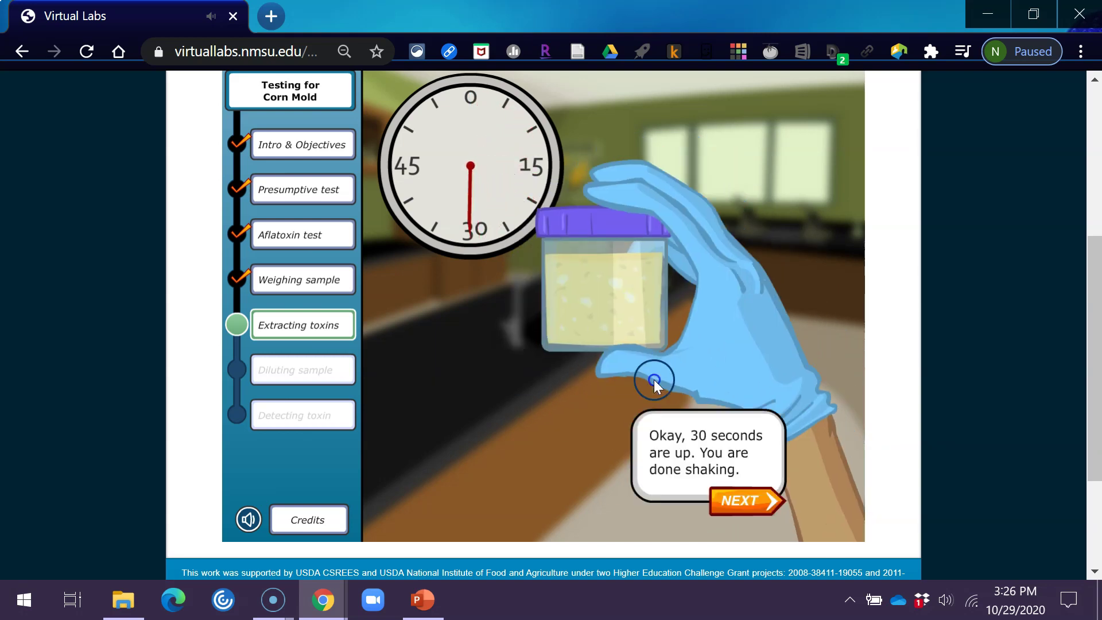
left_click(739, 503)
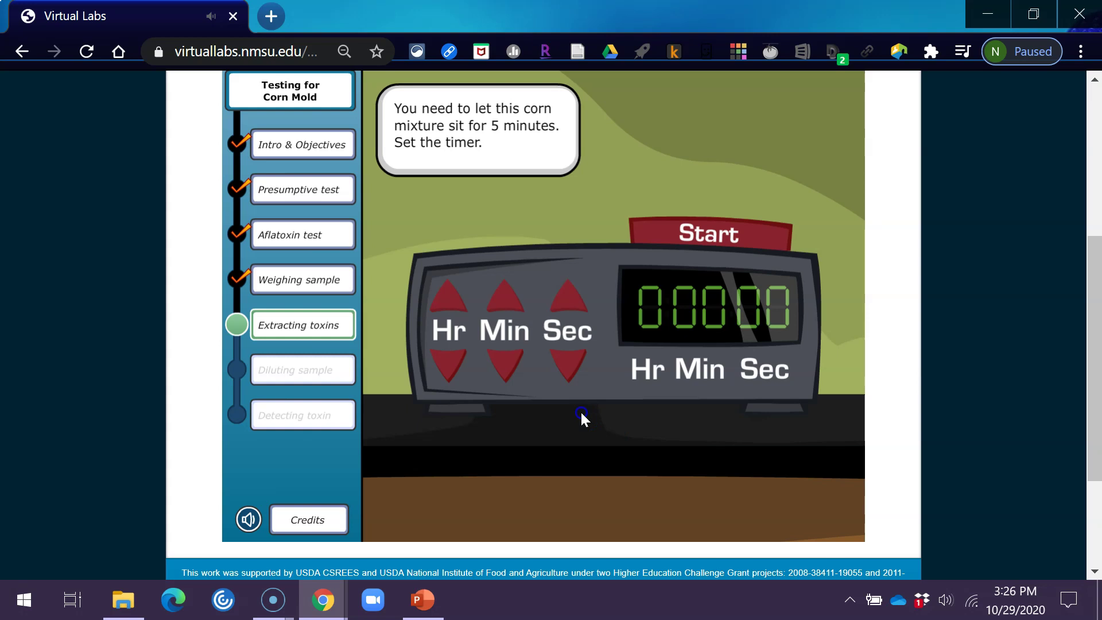
Step: Set the soak timer to 0:05:00, start it, and read what a diluent is
left_click(509, 298)
left_click(509, 298)
left_click(509, 299)
left_click(508, 298)
left_click(508, 299)
left_click(676, 232)
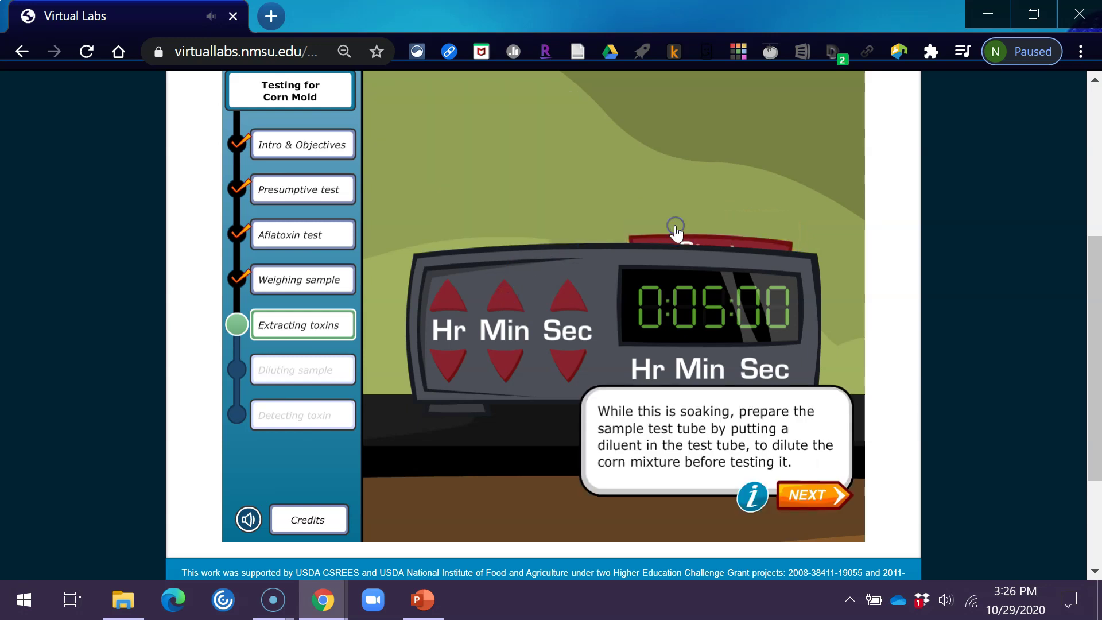
left_click(750, 497)
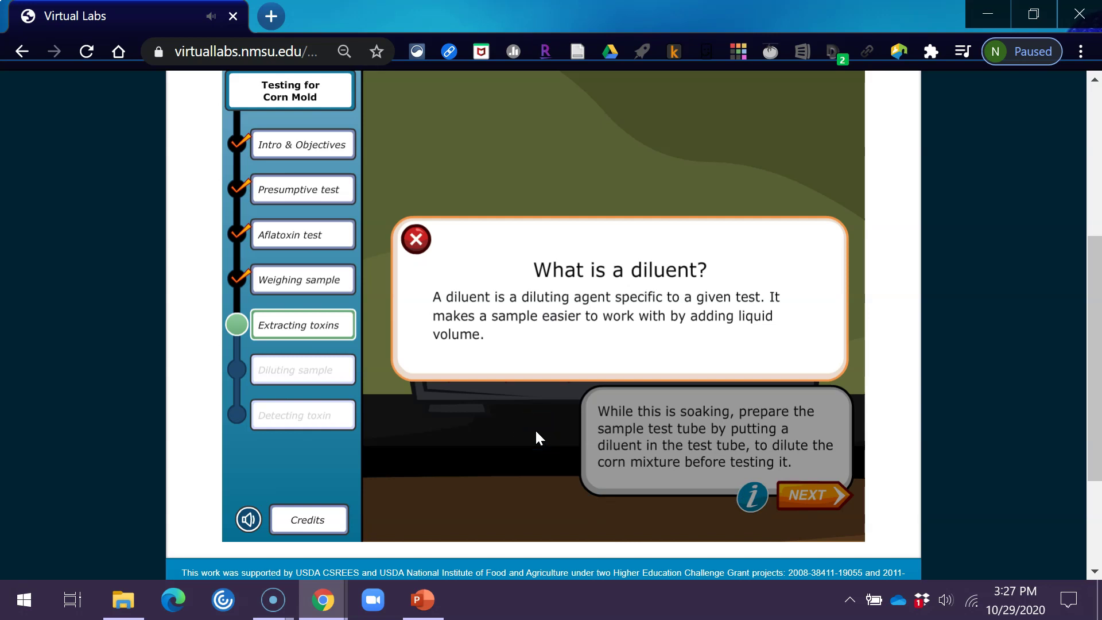
left_click(423, 243)
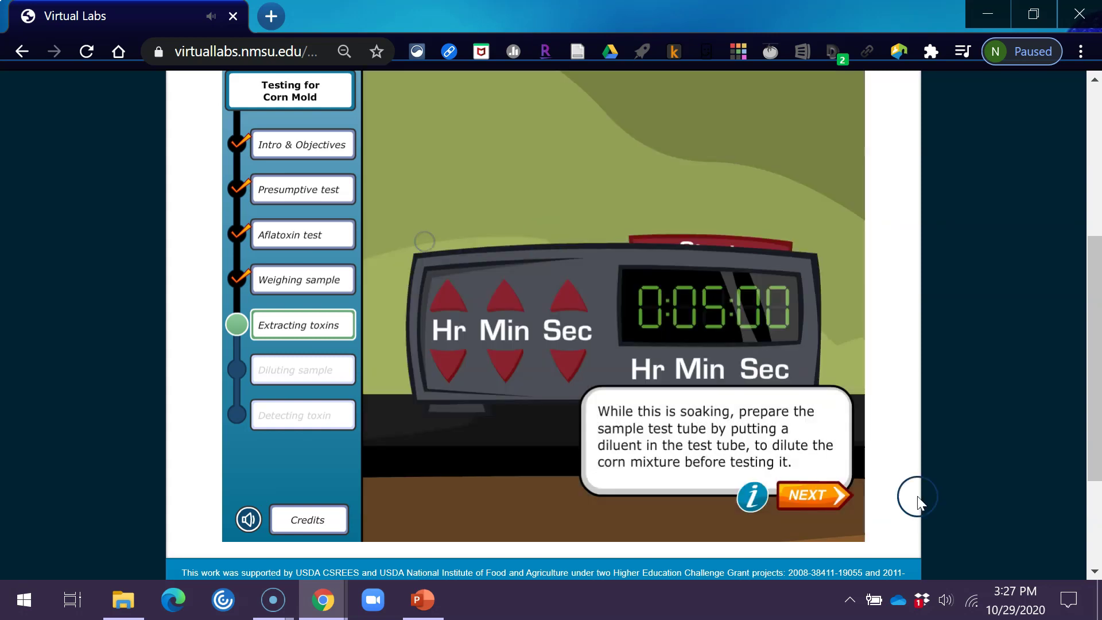
Step: Begin the Diluting sample stage and view the thumb trigger pipette photo
left_click(837, 496)
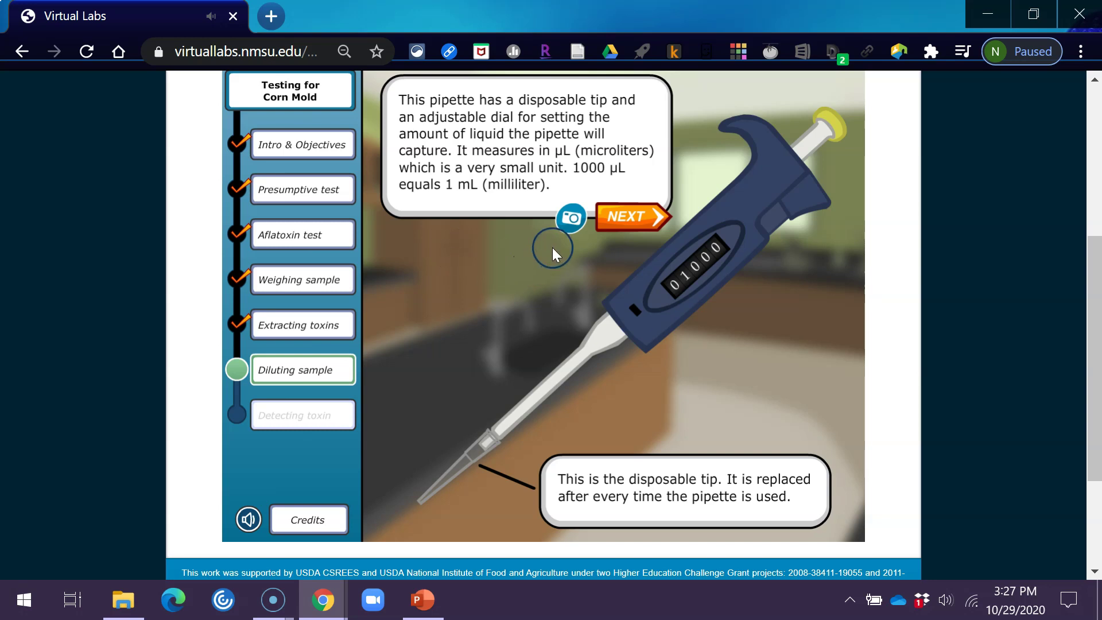
left_click(569, 220)
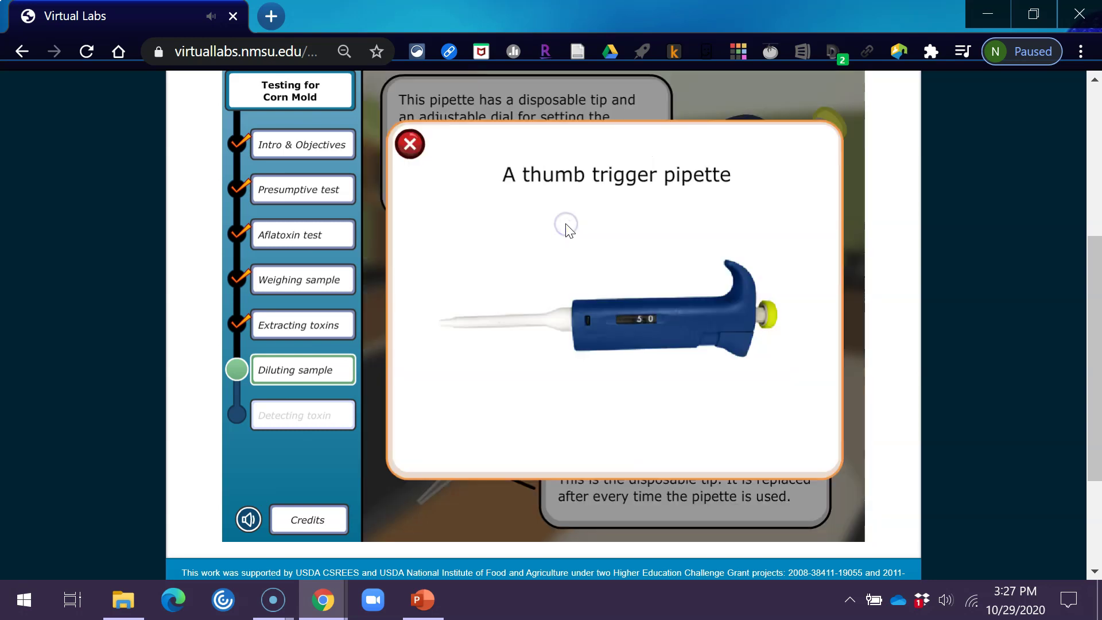
left_click(410, 144)
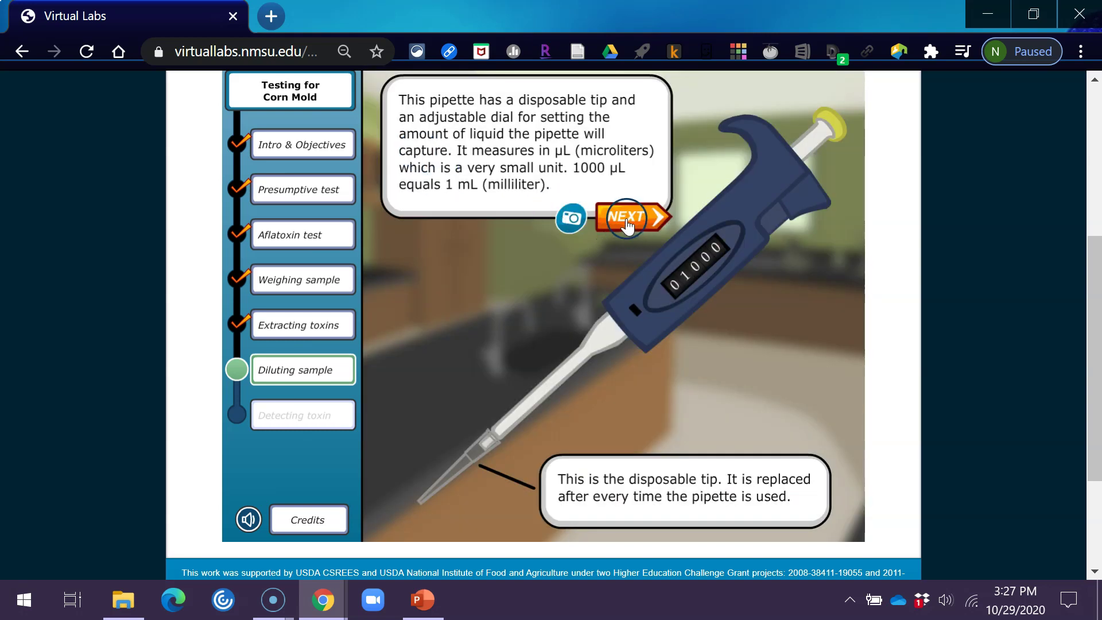
Step: Press the 1000 µL pipette plunger down to expel the air
left_click(626, 219)
left_click(614, 226)
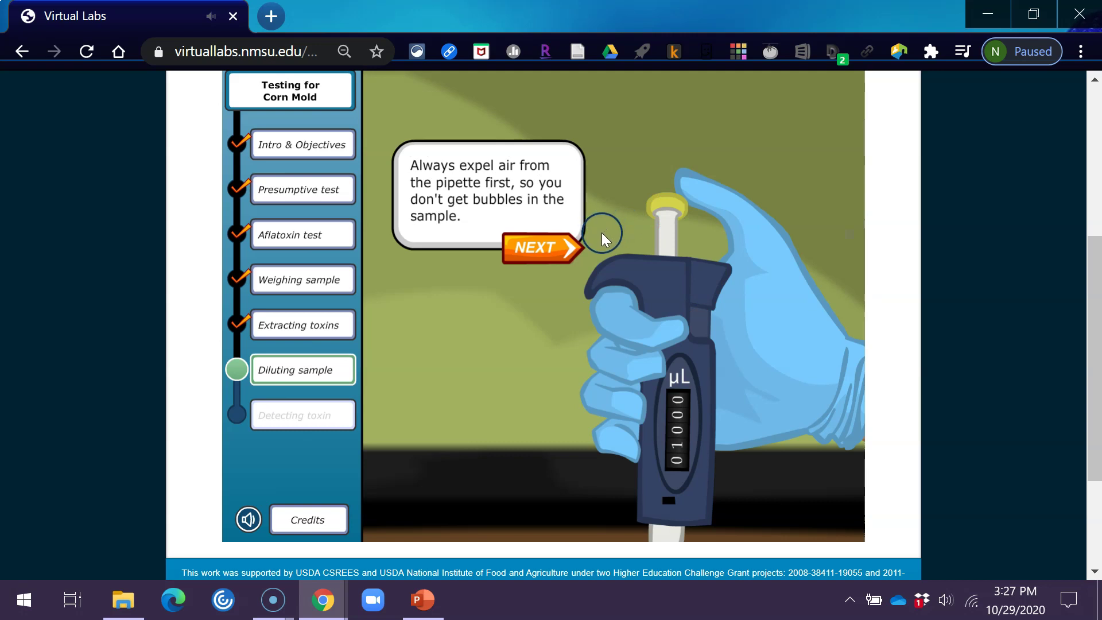
left_click(563, 255)
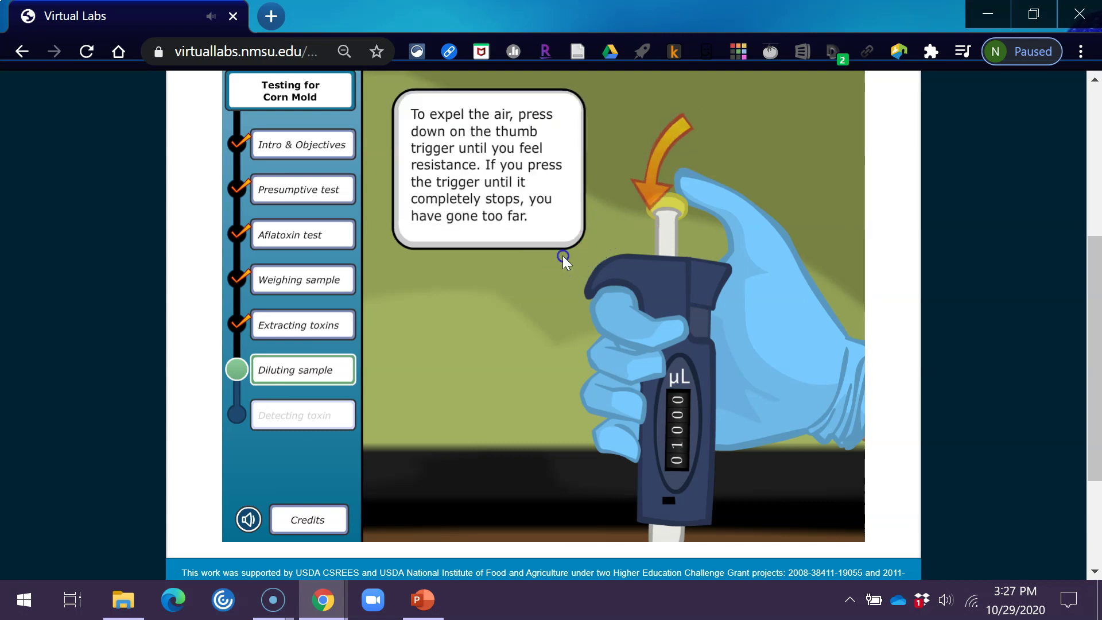
left_click_drag(668, 216, 650, 287)
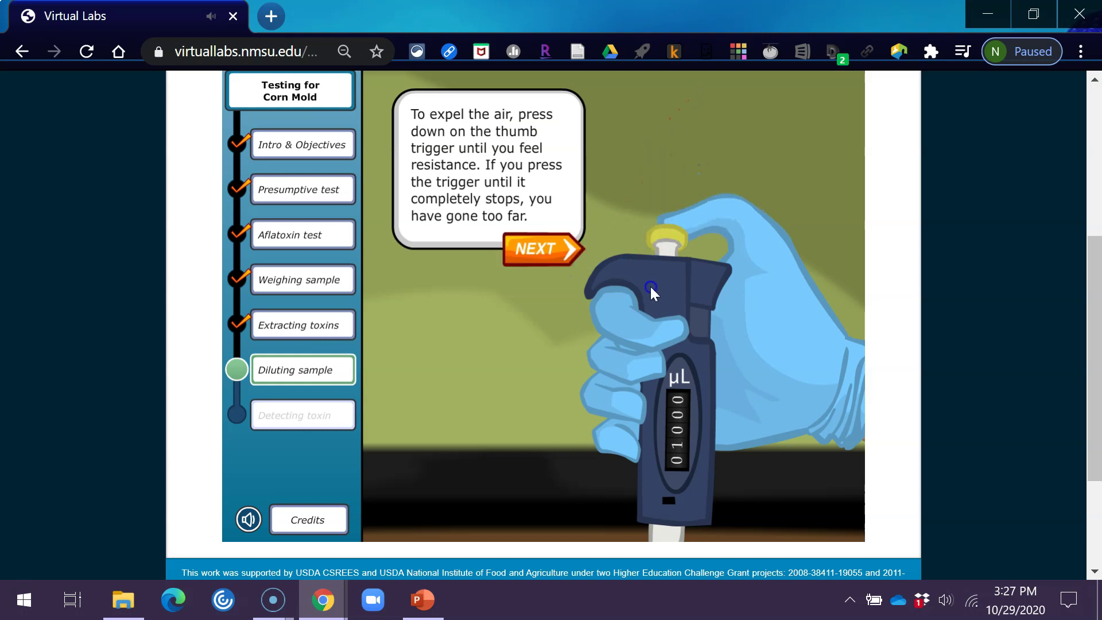
Step: Draw 1 mL of diluent from the bottle into the pipette and release it into the test tube
left_click(544, 261)
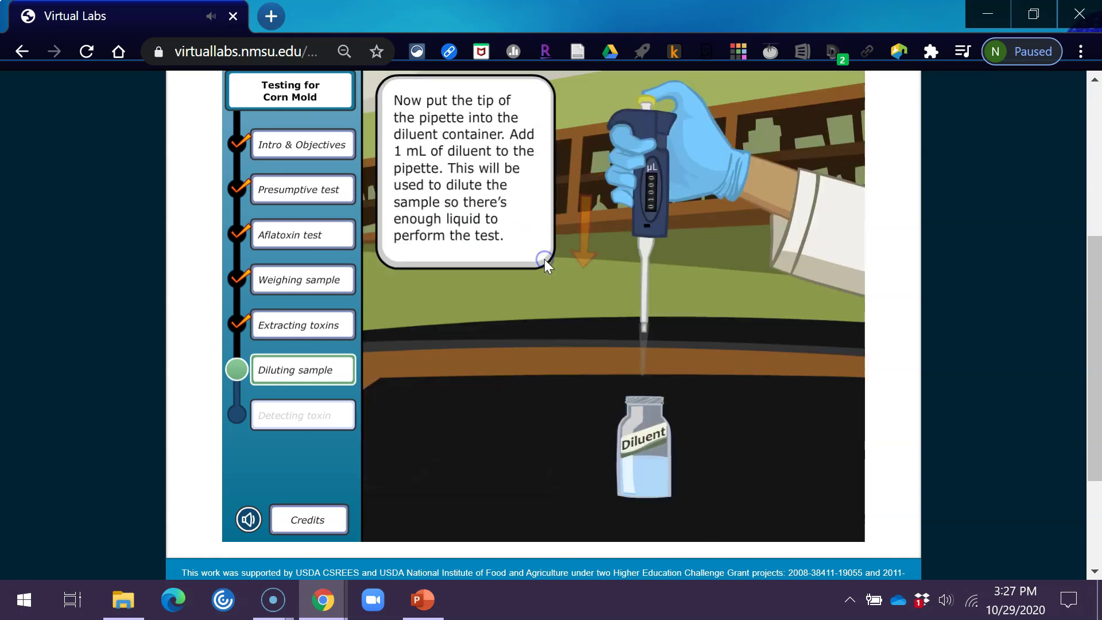
left_click_drag(650, 178, 651, 276)
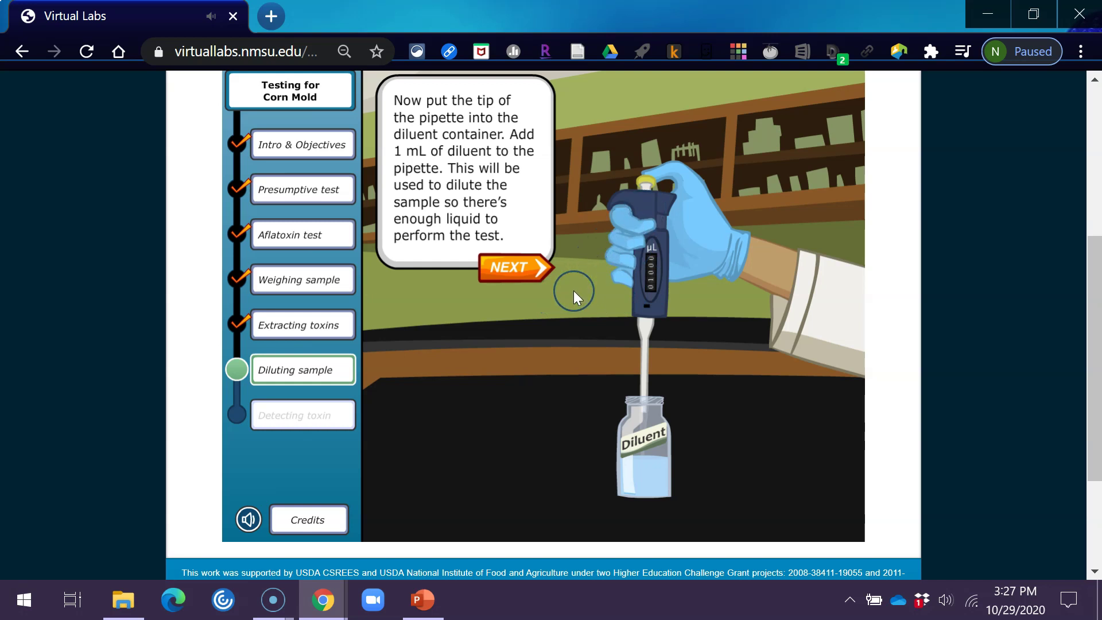
left_click(542, 277)
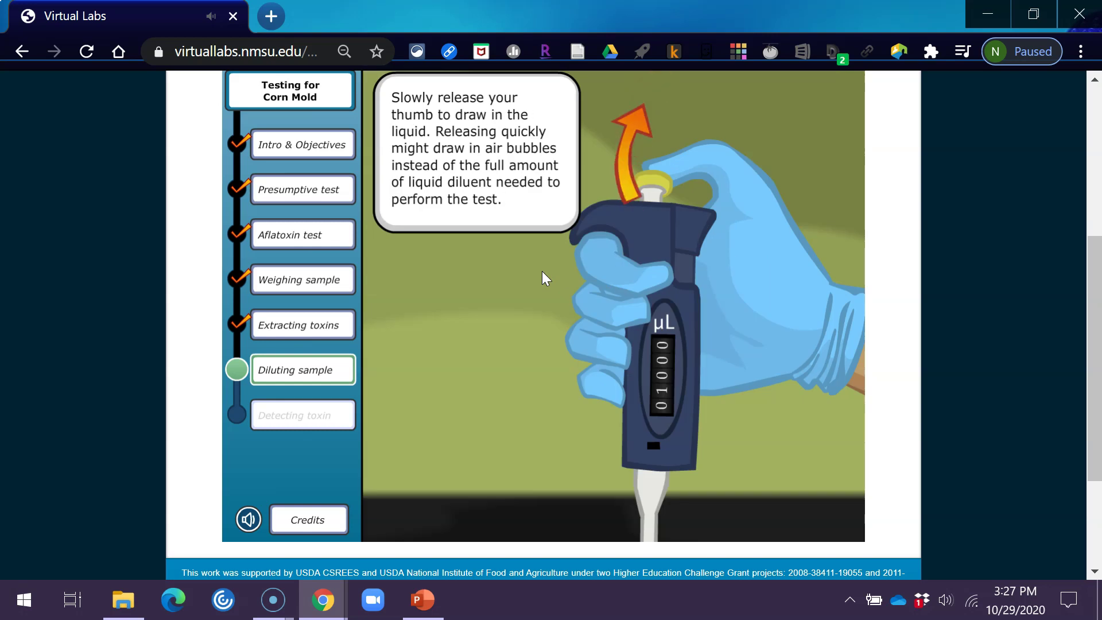
left_click_drag(658, 184, 694, 122)
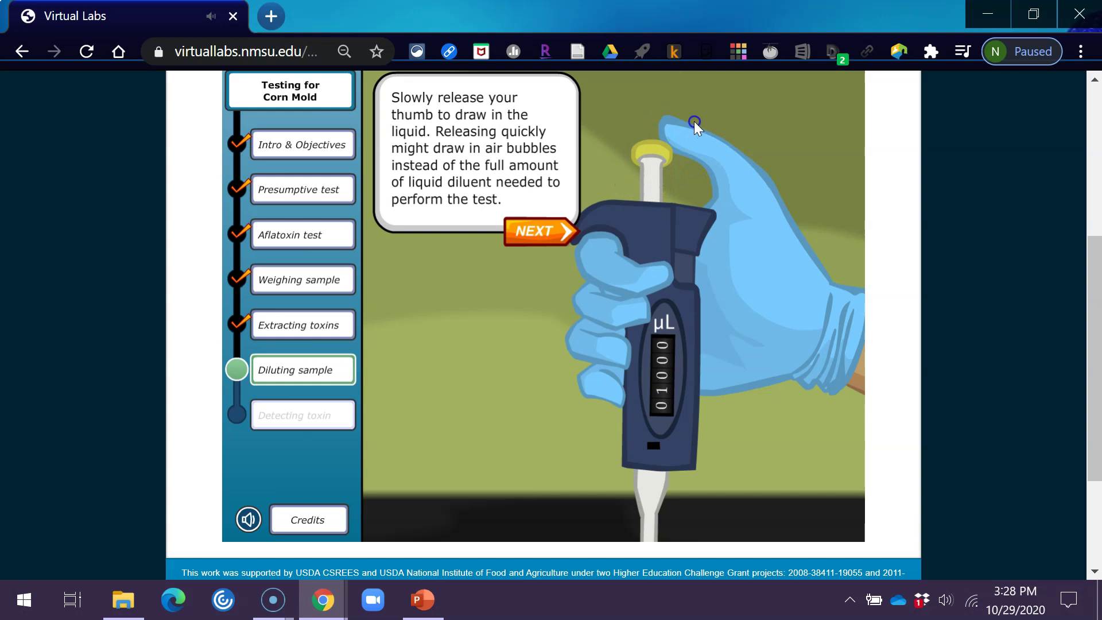
left_click(544, 239)
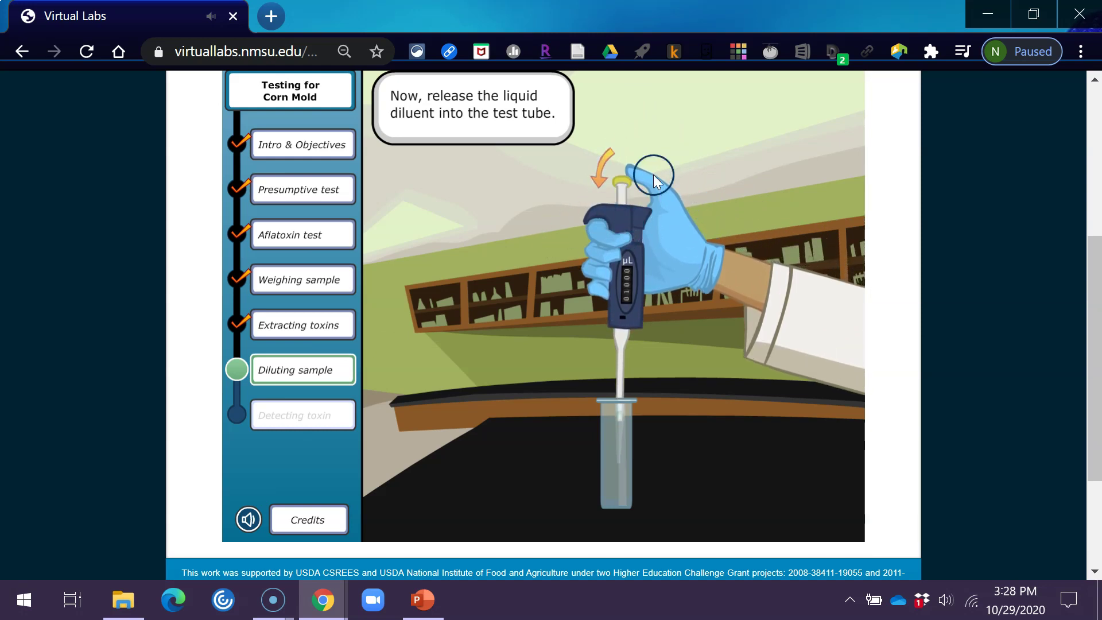
left_click(647, 182)
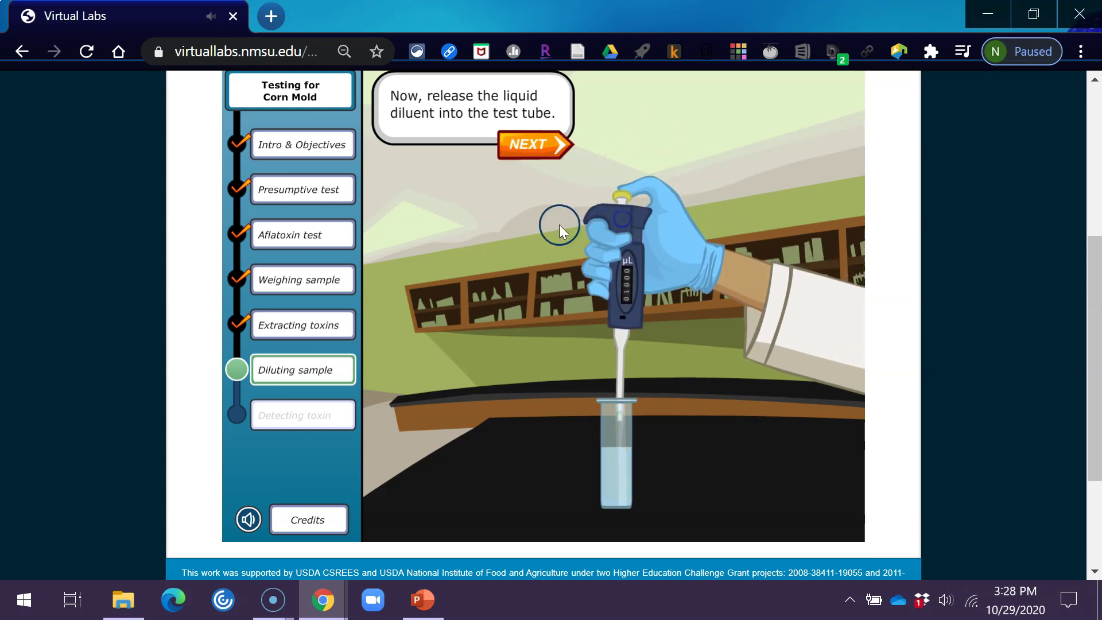
Step: Expel the air from the pipette again before sampling the corn jar
left_click(530, 143)
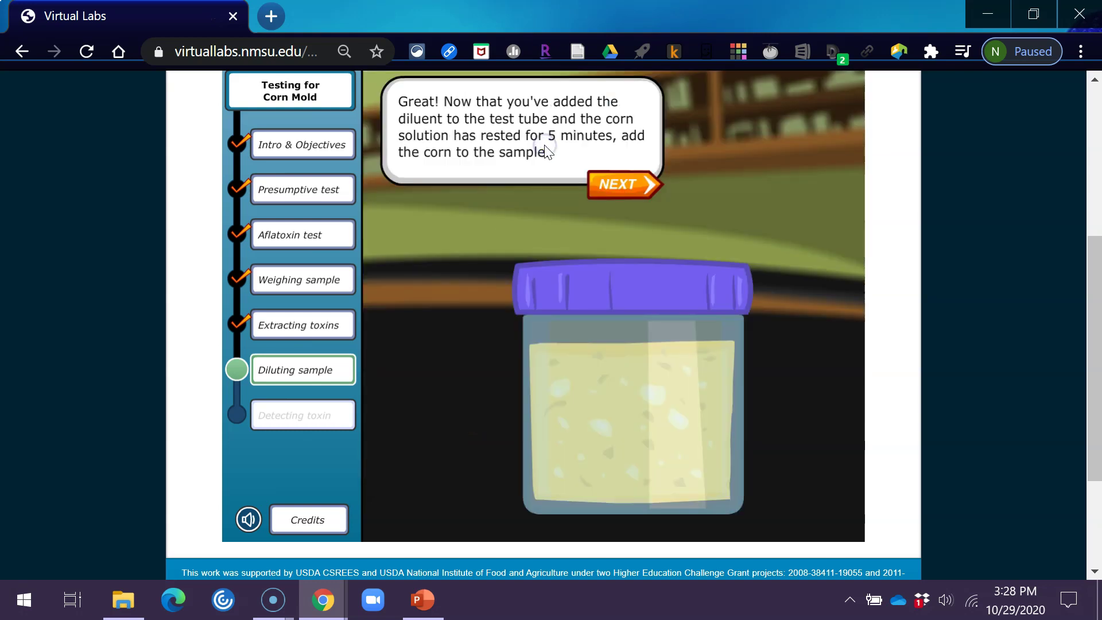
left_click(539, 177)
left_click(602, 187)
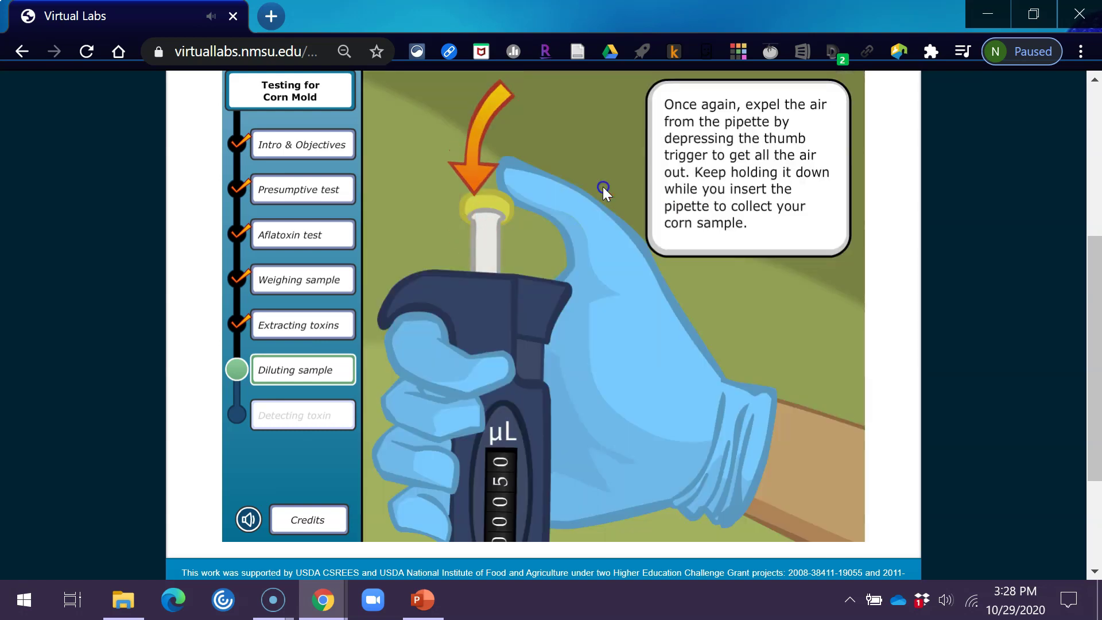
left_click(518, 183)
left_click_drag(519, 186, 490, 270)
left_click(711, 294)
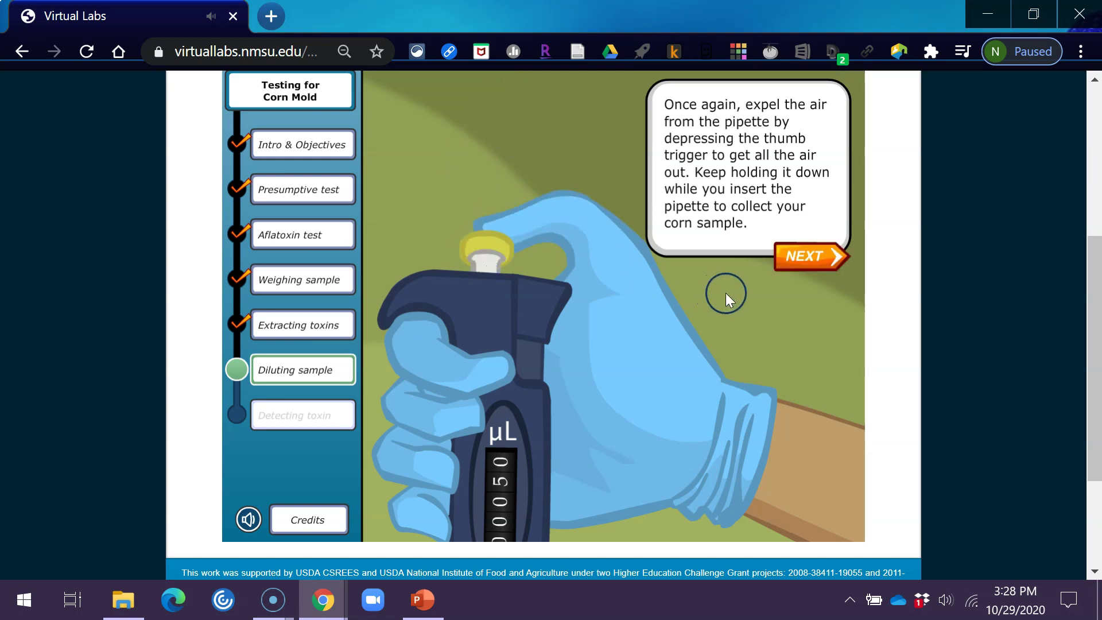
left_click(790, 269)
left_click(790, 269)
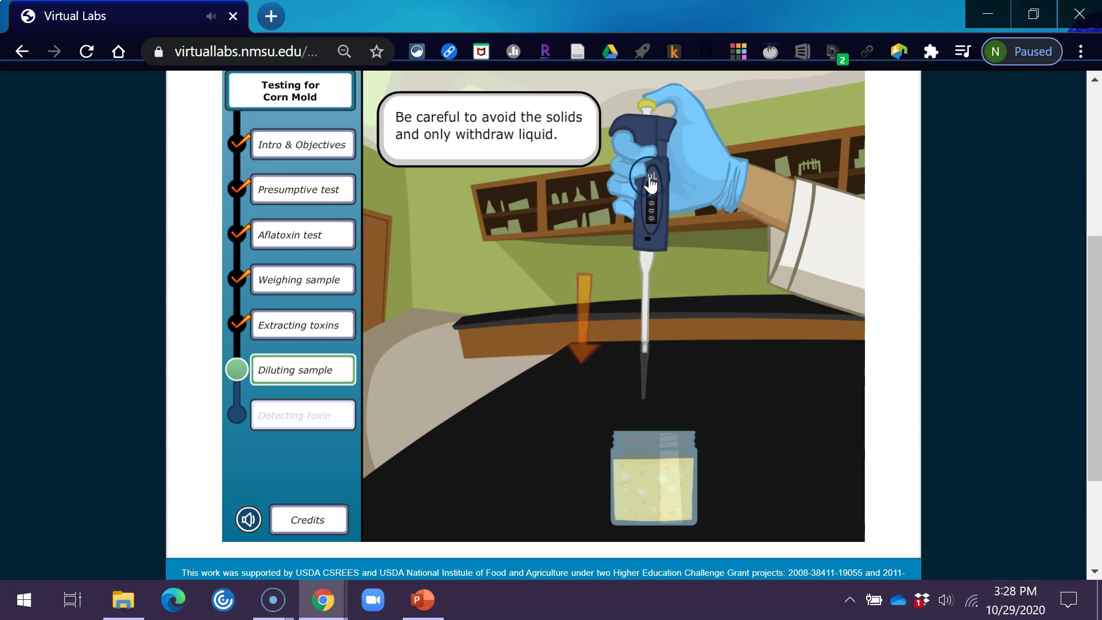
Step: Draw 50 µL of liquid from the sample jar and release it into the diluent tube
left_click_drag(650, 184, 648, 276)
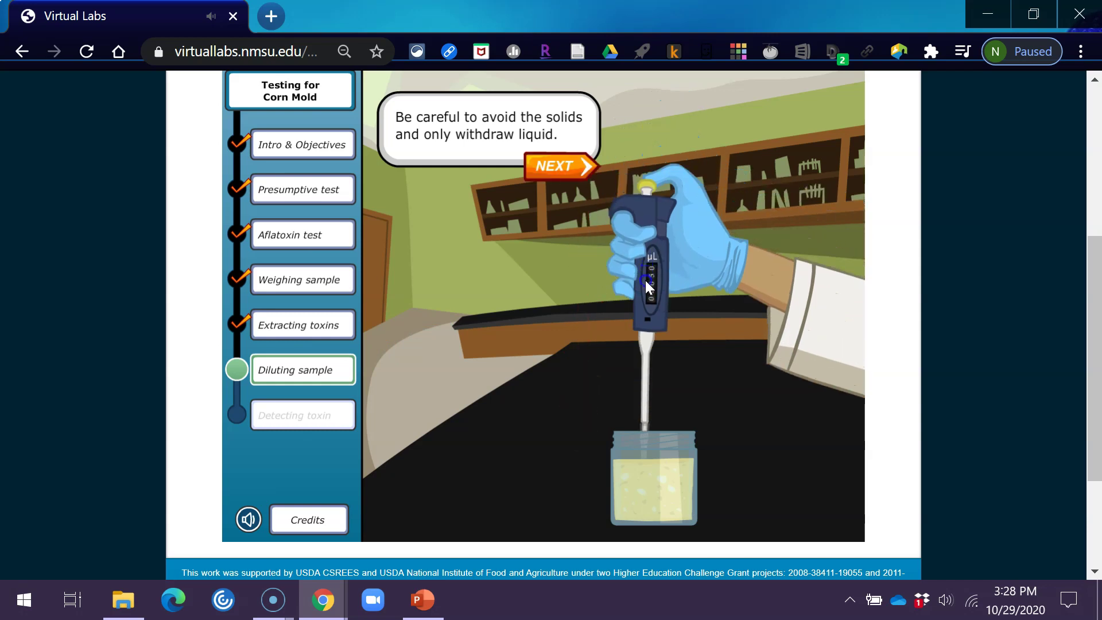
left_click(554, 171)
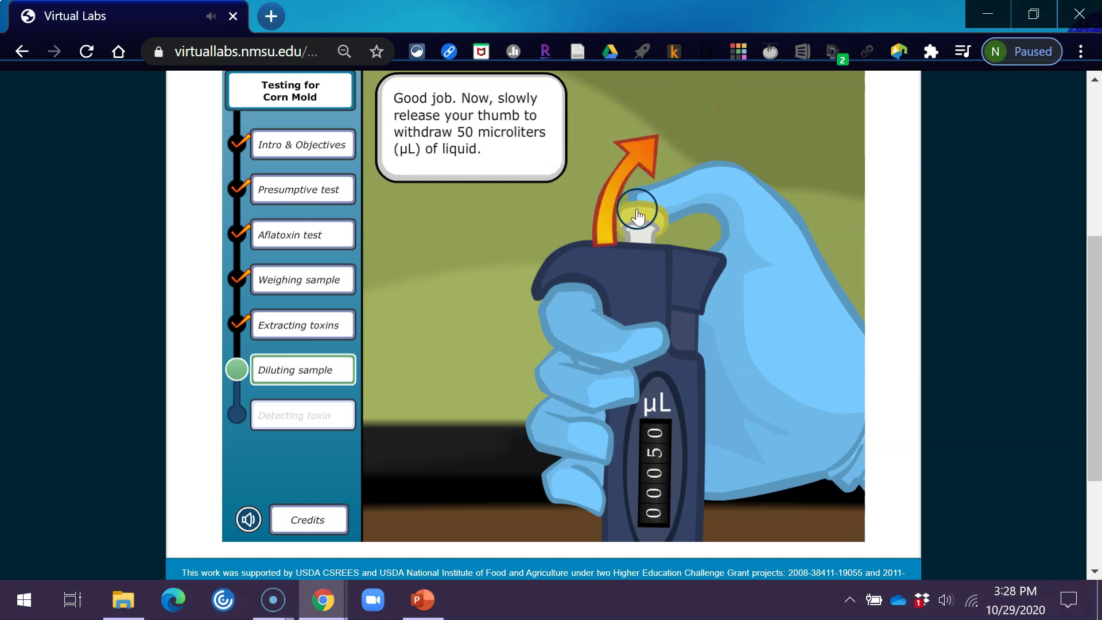
left_click_drag(637, 214, 711, 140)
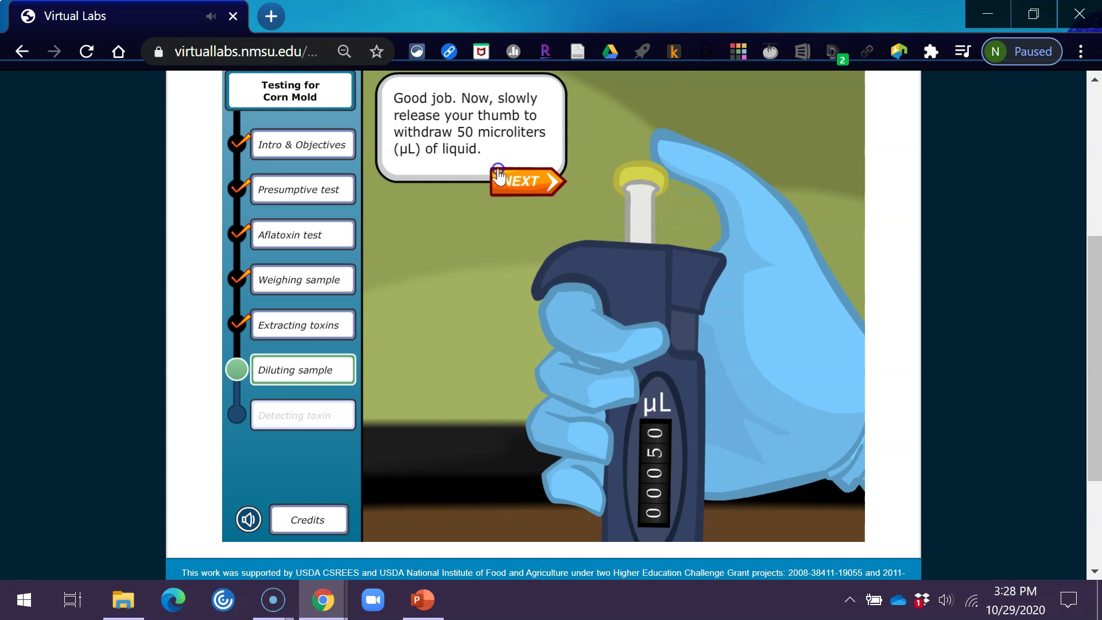
left_click(497, 190)
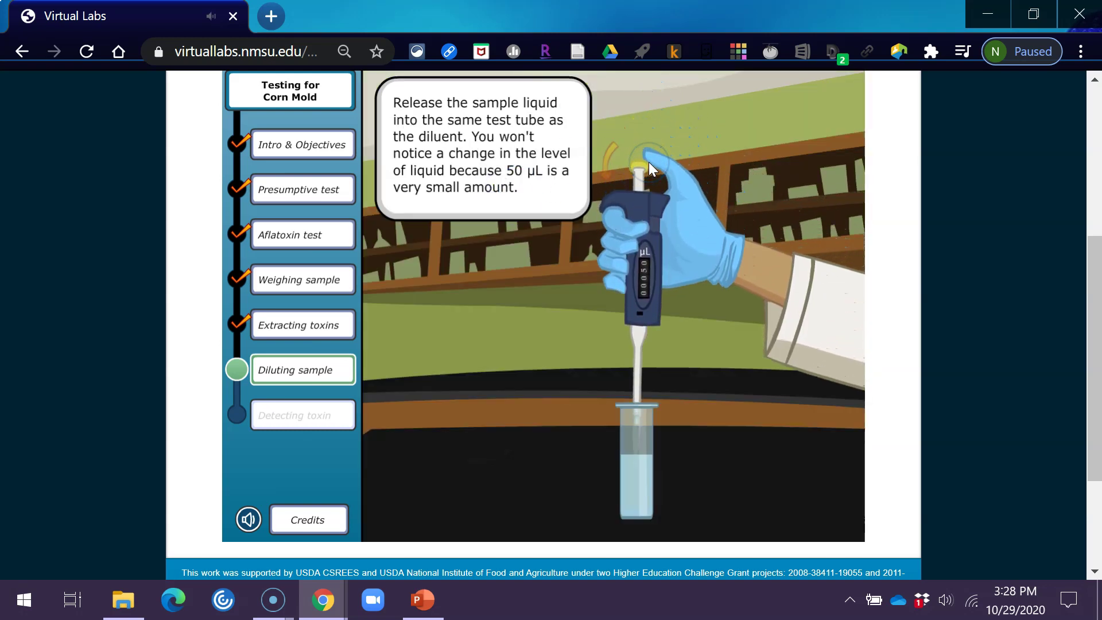
left_click(649, 168)
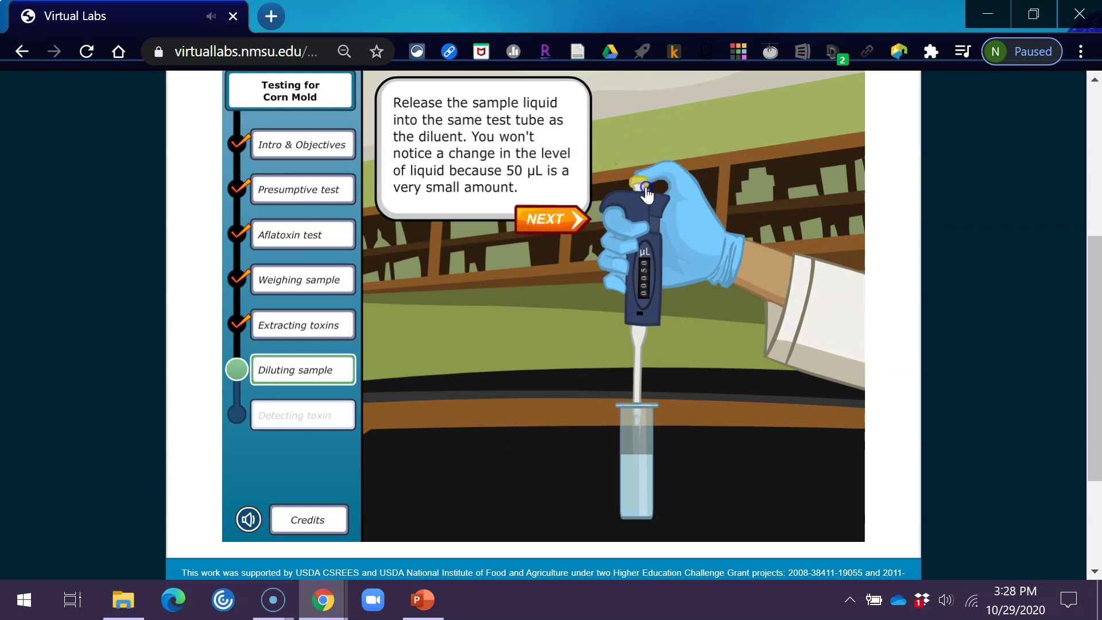
Step: Mix the sample and diluent with four pipette presses, then move on to Detecting toxin
left_click(566, 225)
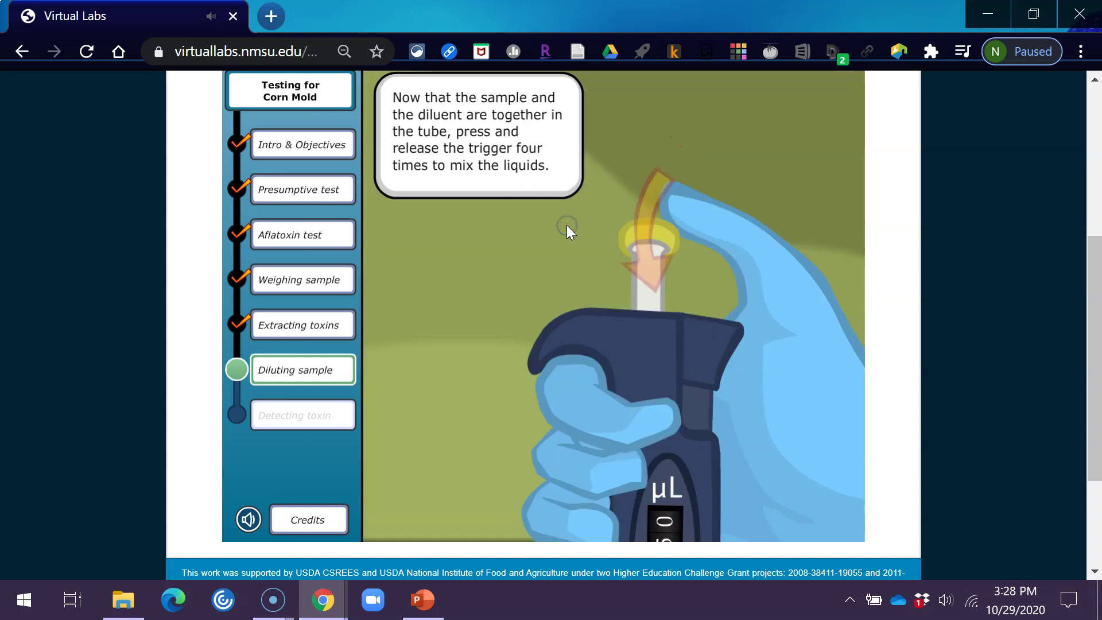
left_click(675, 201)
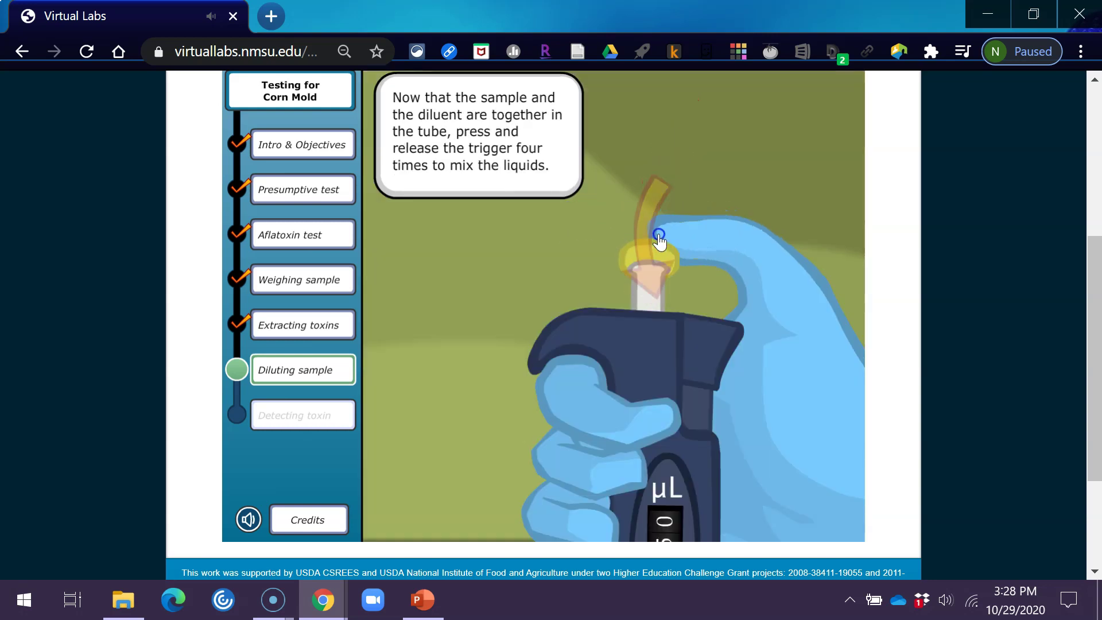
left_click(647, 315)
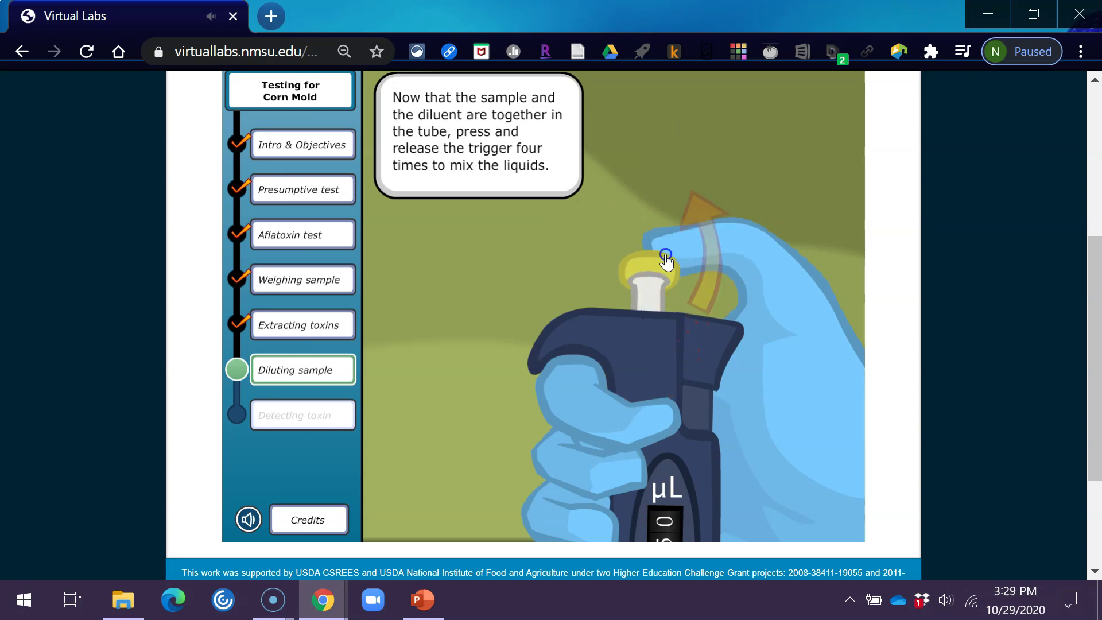
left_click(658, 285)
left_click(660, 295)
left_click(662, 262)
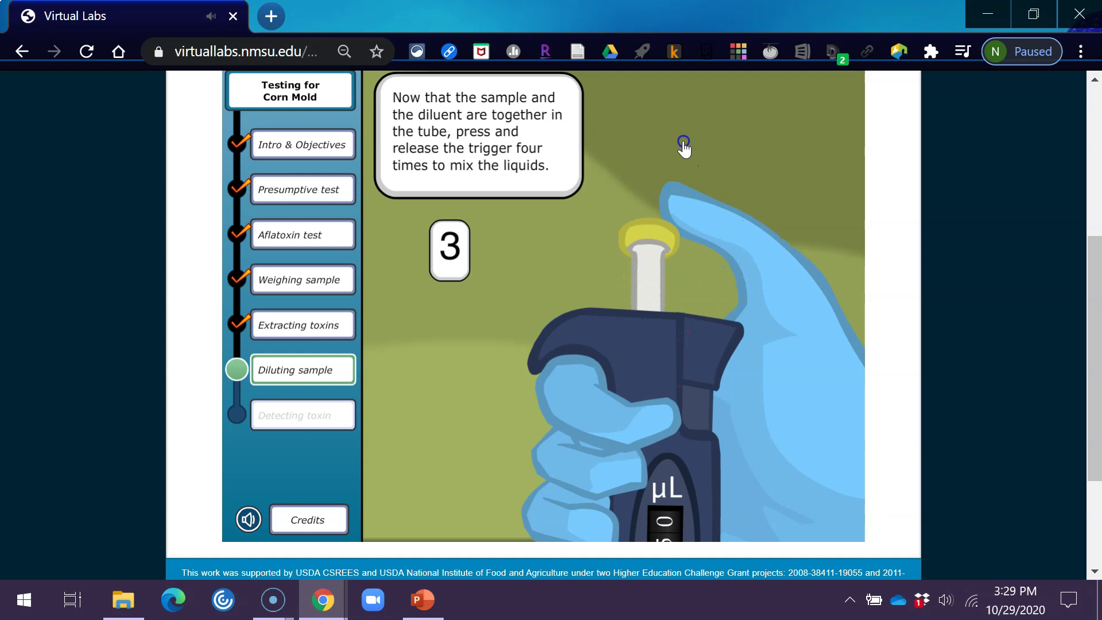
left_click(655, 258)
left_click(659, 283)
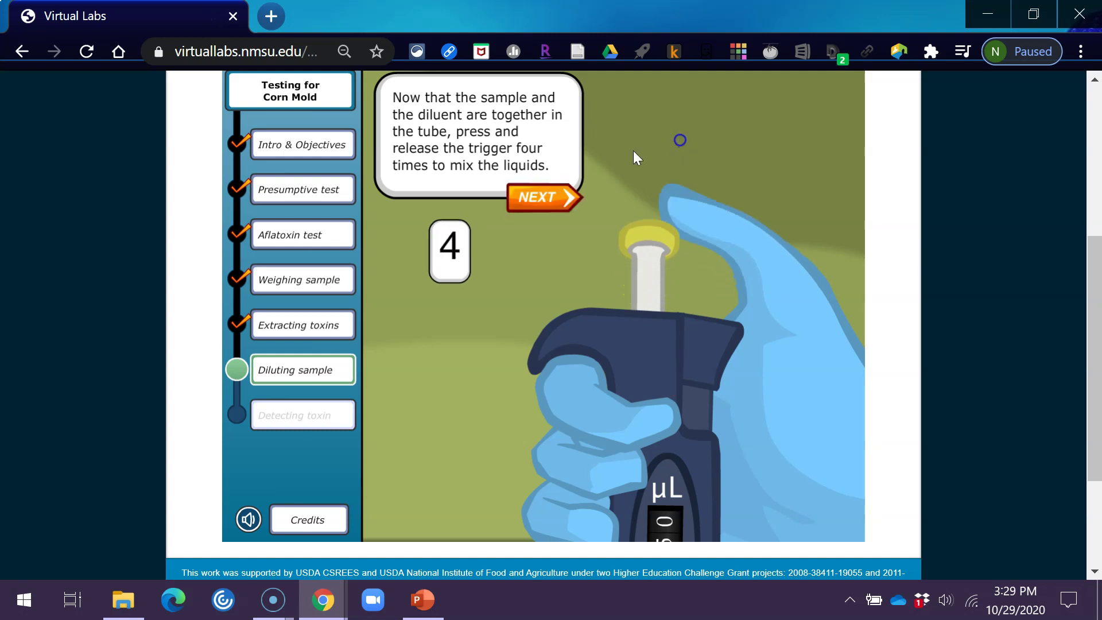
left_click(559, 197)
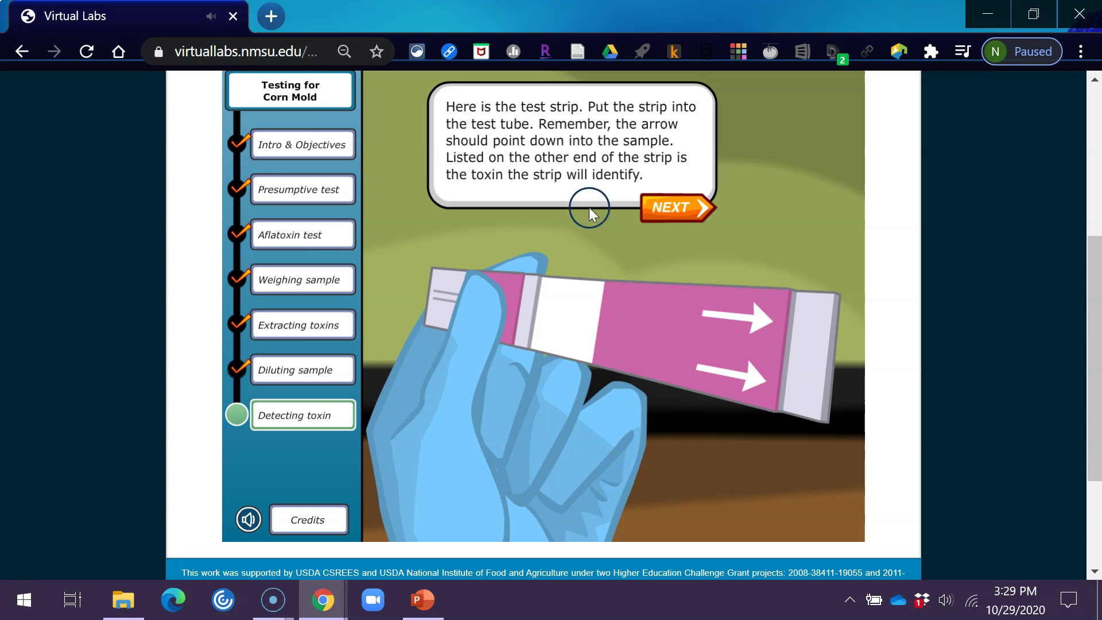
Step: Set the timer to five minutes
left_click(674, 223)
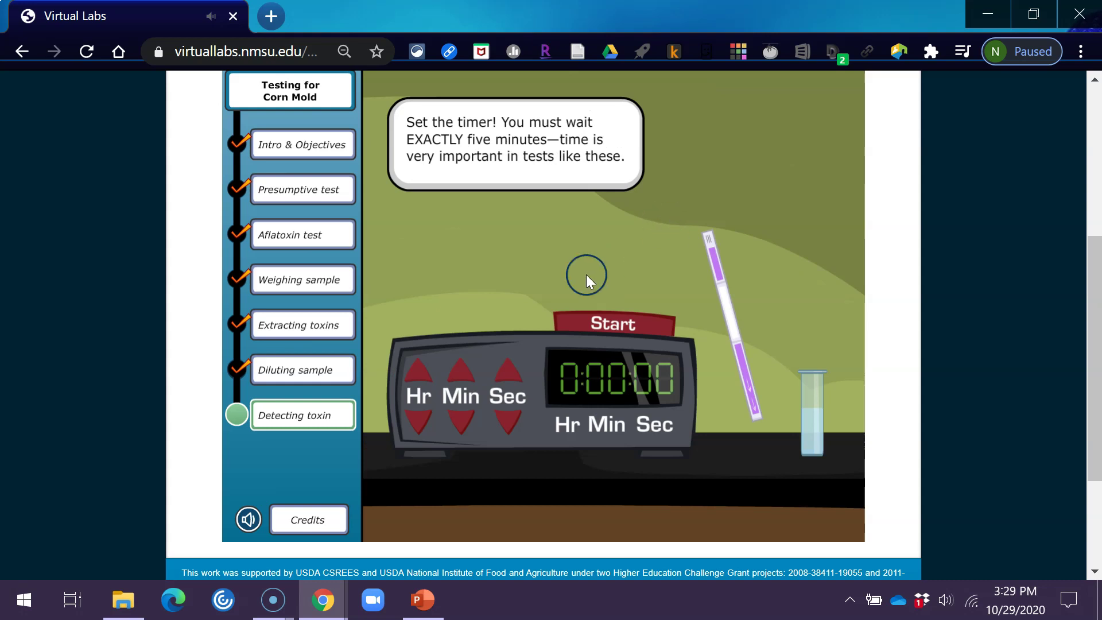
left_click(464, 379)
left_click(463, 378)
left_click(464, 379)
left_click(464, 378)
left_click(463, 378)
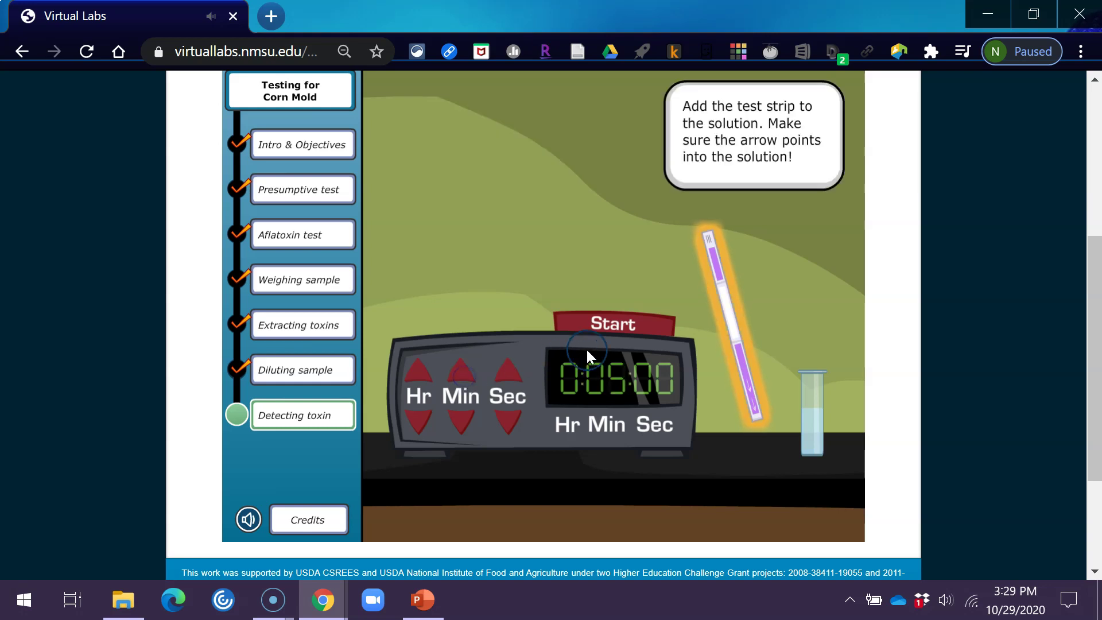
left_click(607, 323)
Step: Place the test strip arrow-down in the sample tube and start the five-minute timer
left_click_drag(715, 291, 806, 312)
left_click(652, 309)
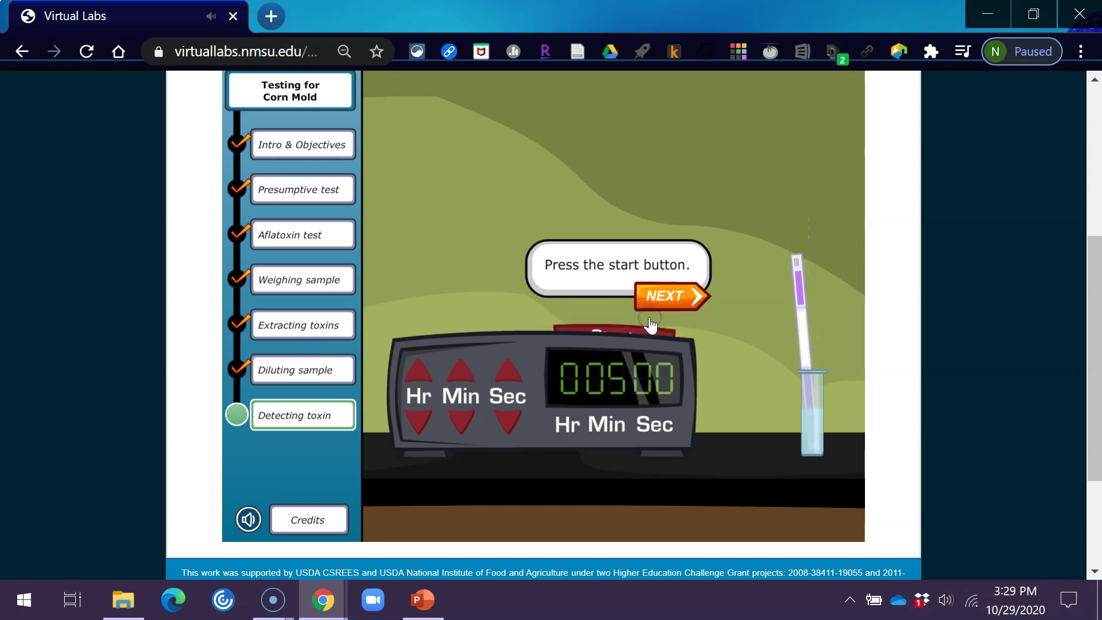
left_click(669, 309)
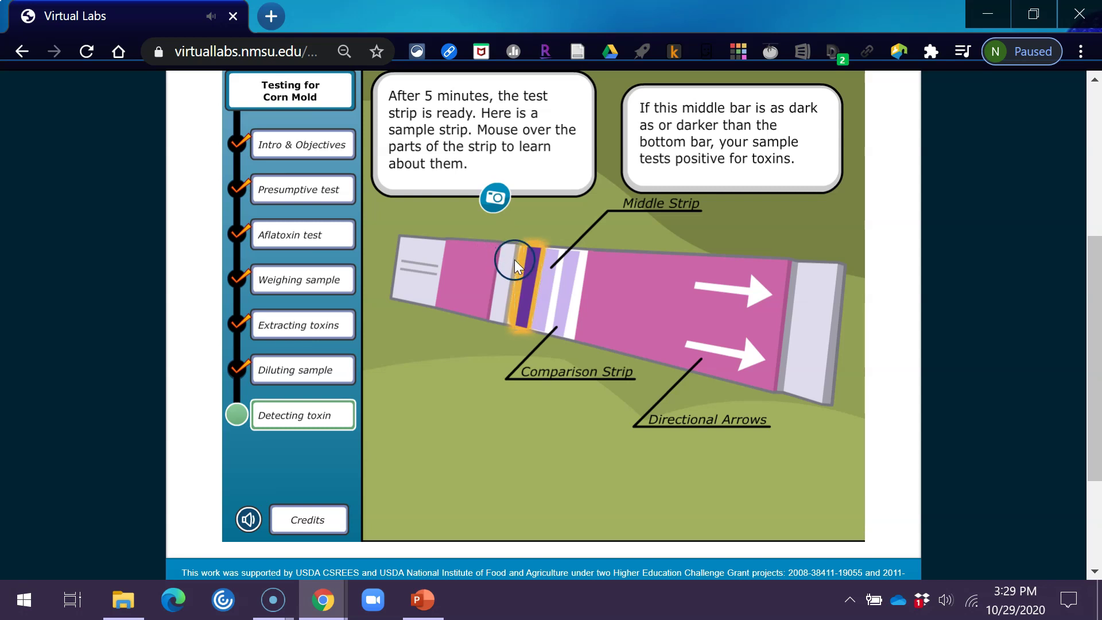
Step: Read the labels for the strip's middle bar and other bands, then view the negative and positive example photos
mouse_move(538, 269)
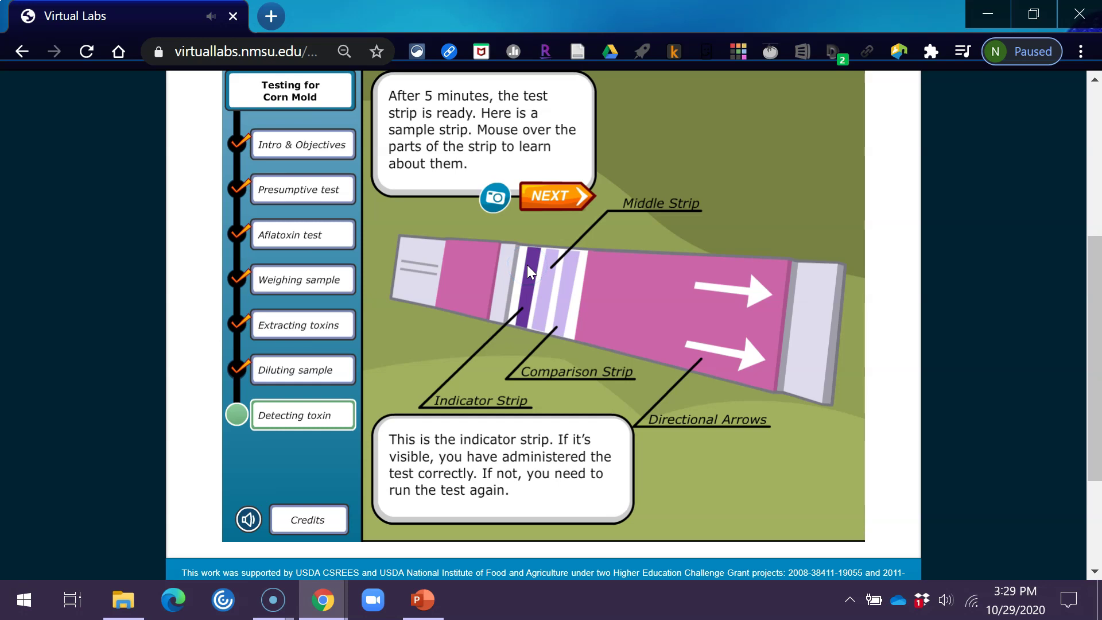
left_click(548, 280)
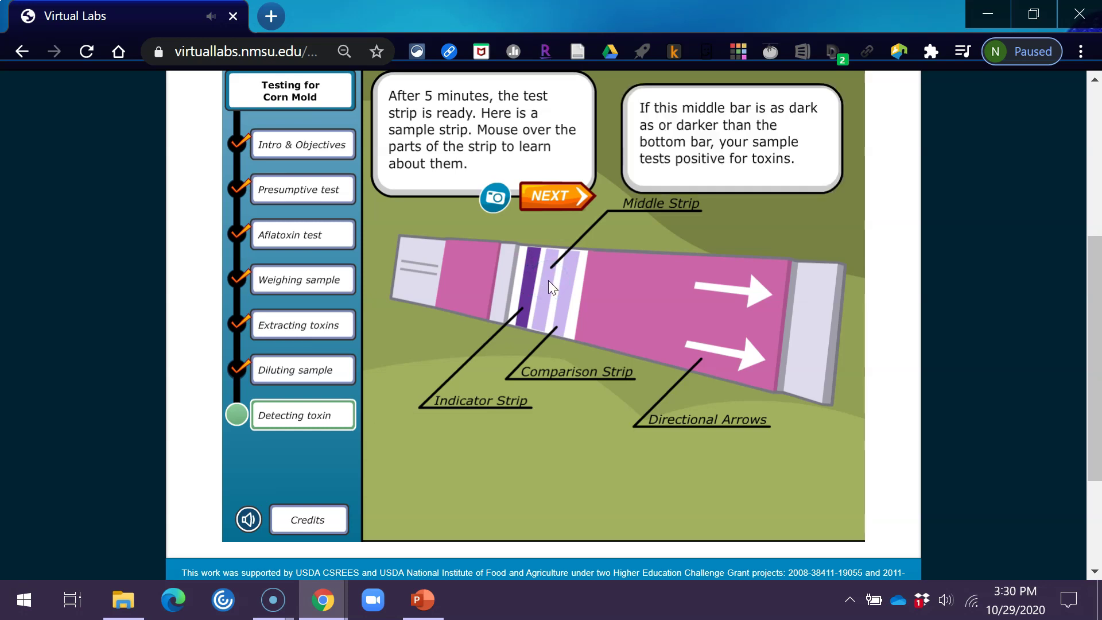
mouse_move(560, 288)
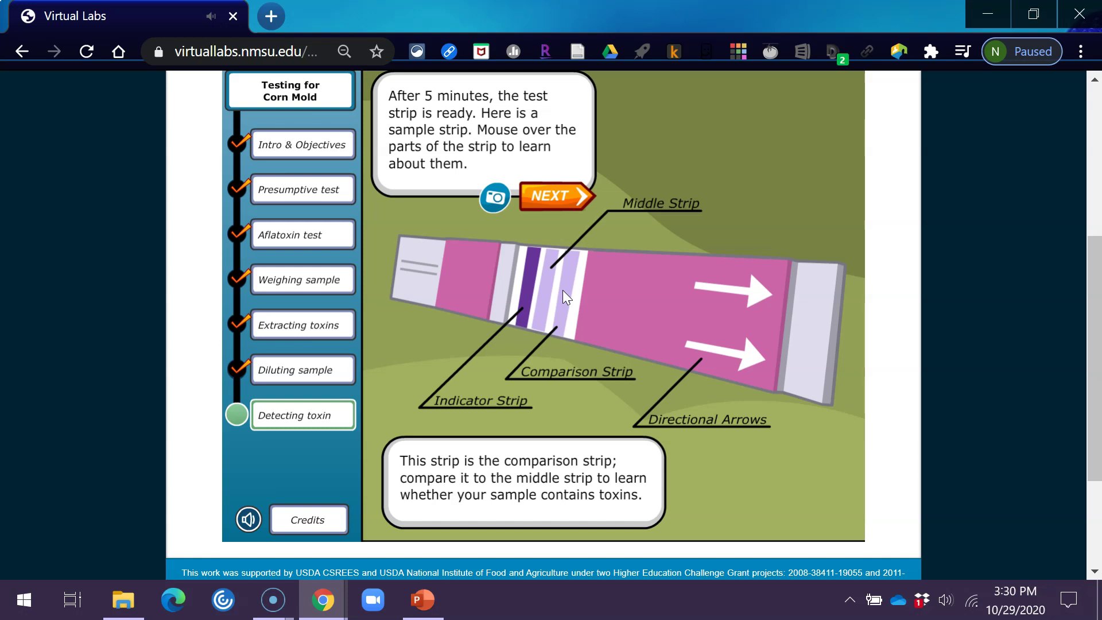
mouse_move(649, 238)
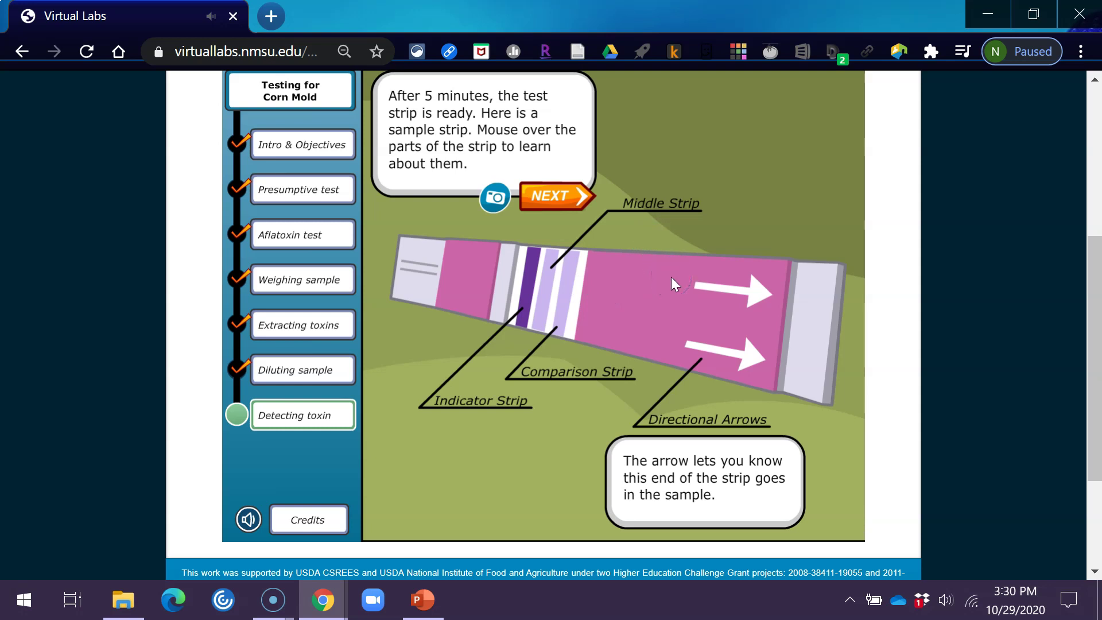
left_click(497, 197)
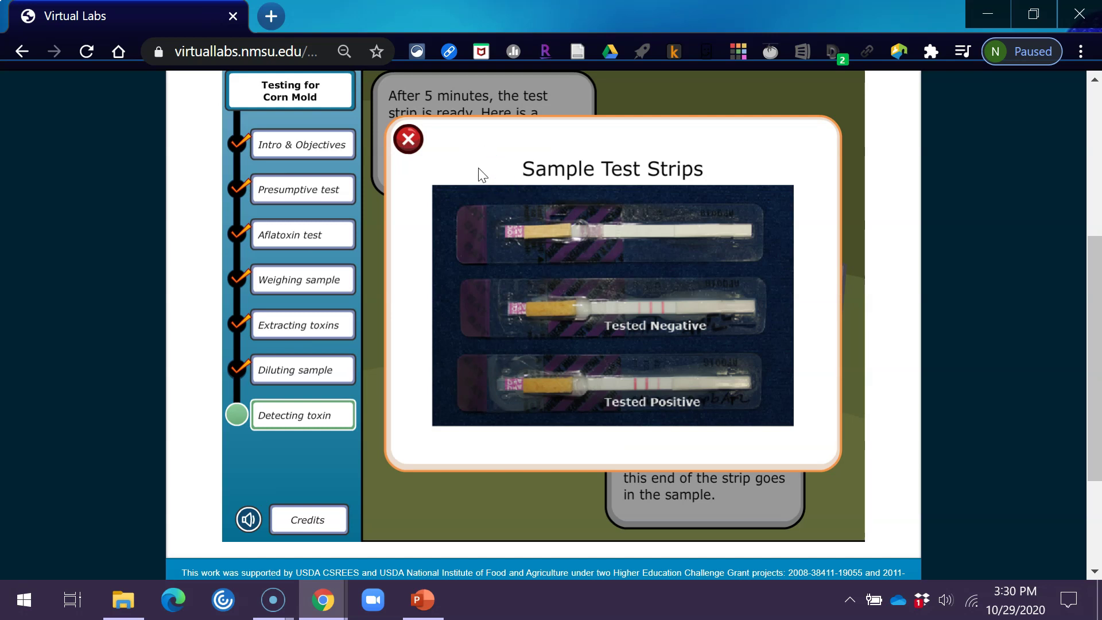
left_click(409, 140)
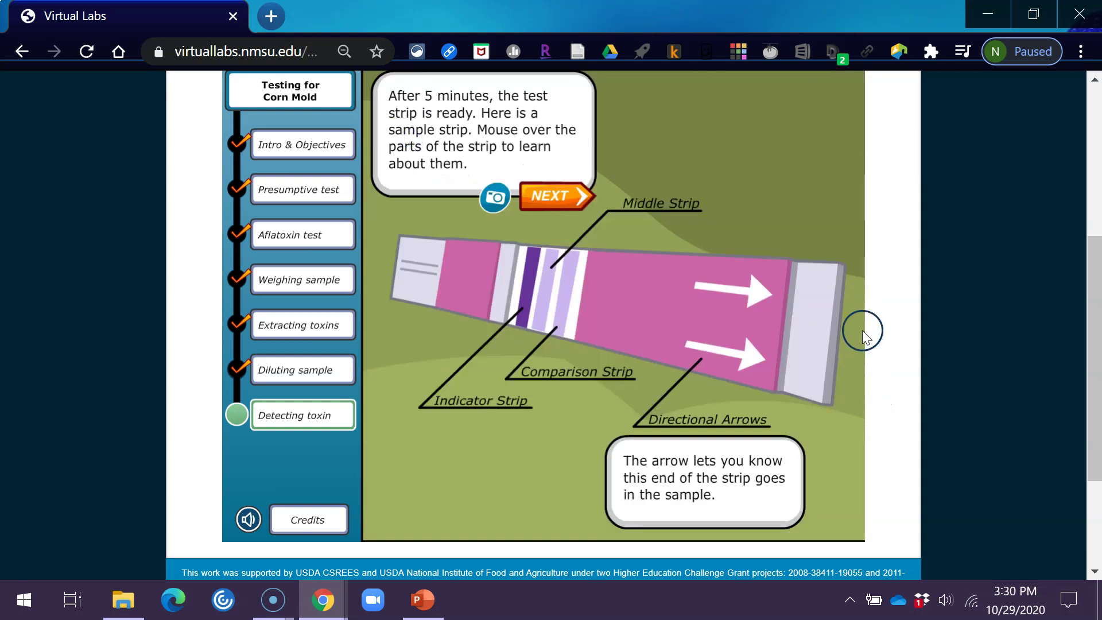
Step: Review the positive aflatoxin result through to Congratulations, then read the note on destroying contaminated corn
left_click(575, 192)
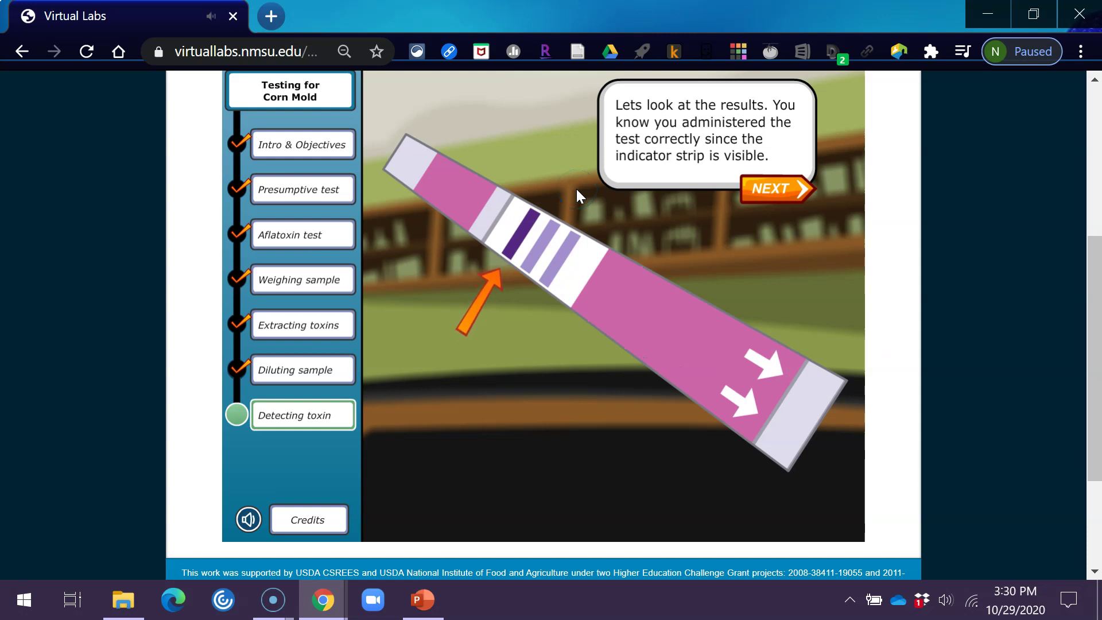
left_click(777, 197)
left_click(777, 197)
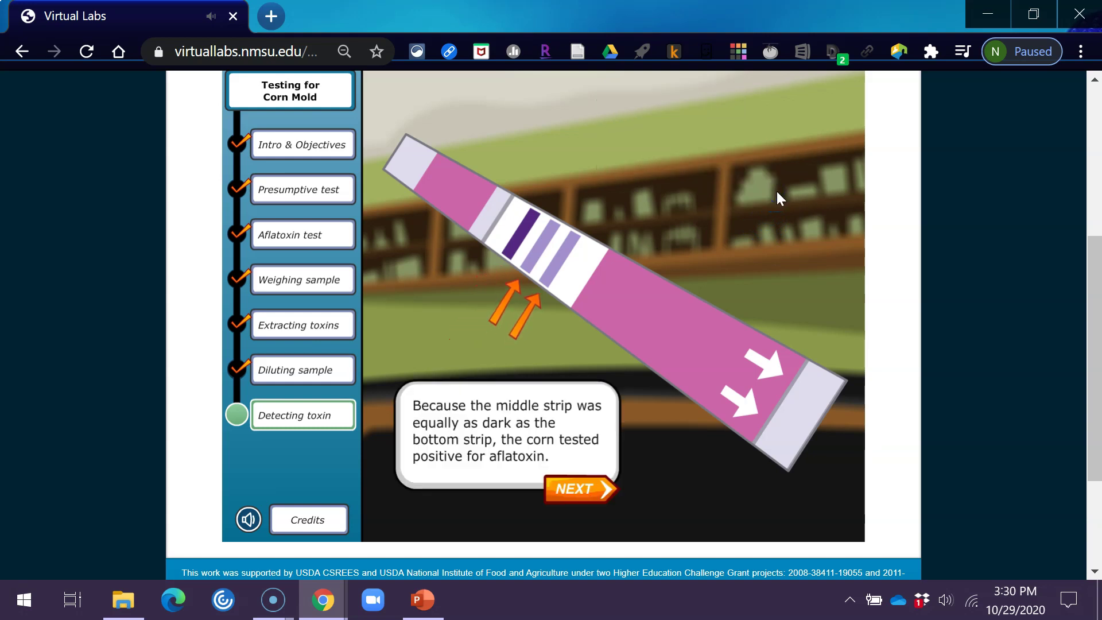
left_click(638, 407)
left_click(603, 484)
left_click(604, 483)
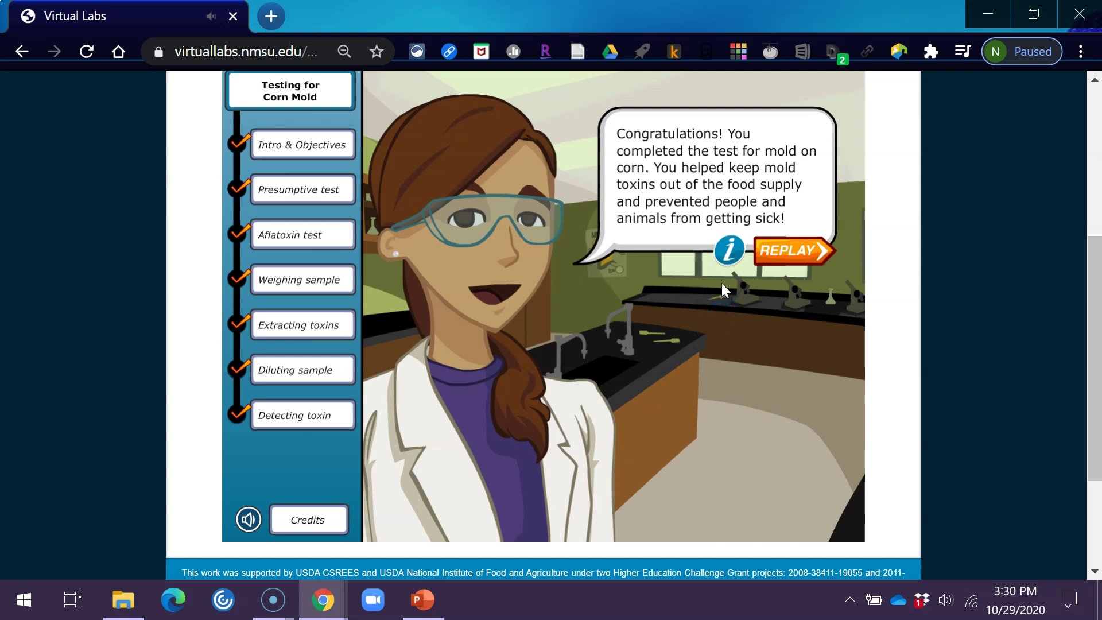
left_click(729, 252)
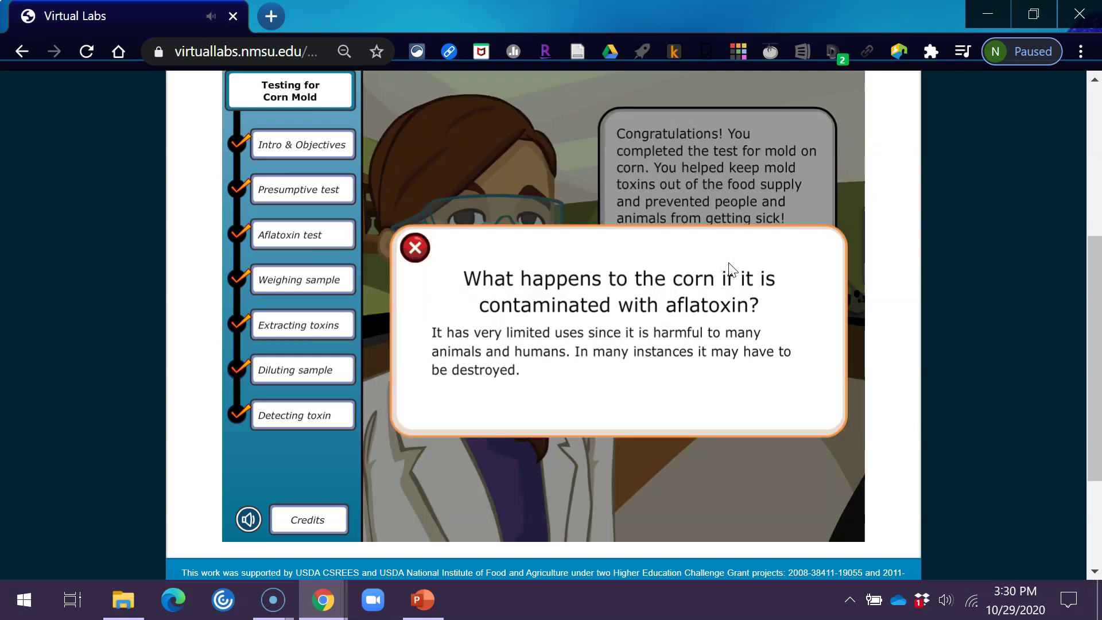